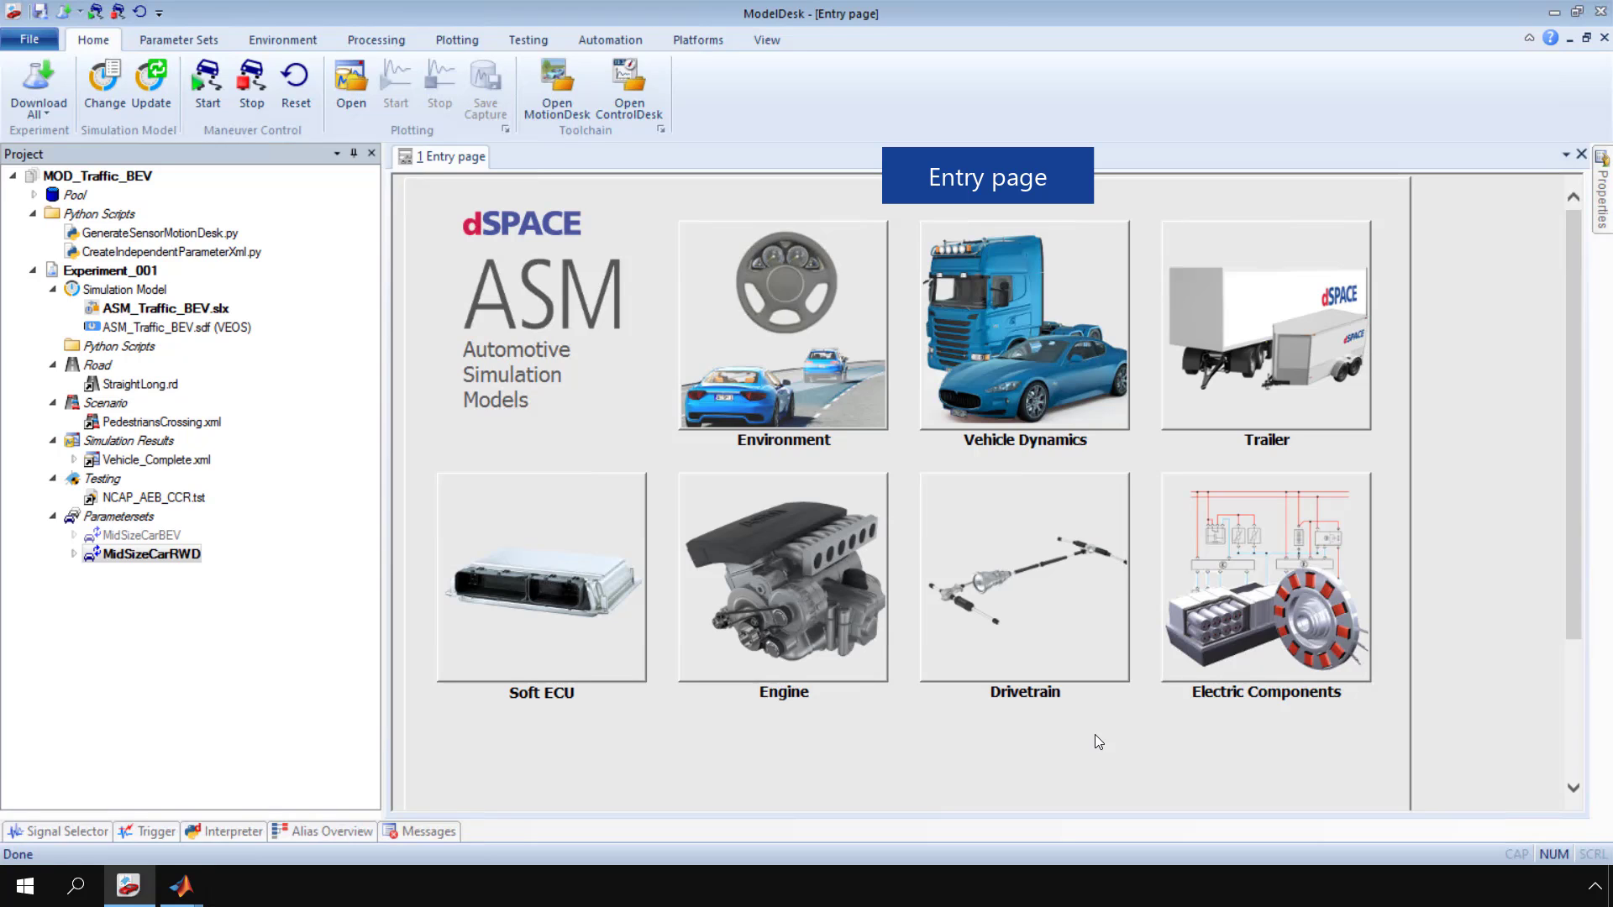
Step: Navigate Drivetrain to Final Drive Assembly to reach the Rear Differential parameter page, ratio 8
left_click(1088, 637)
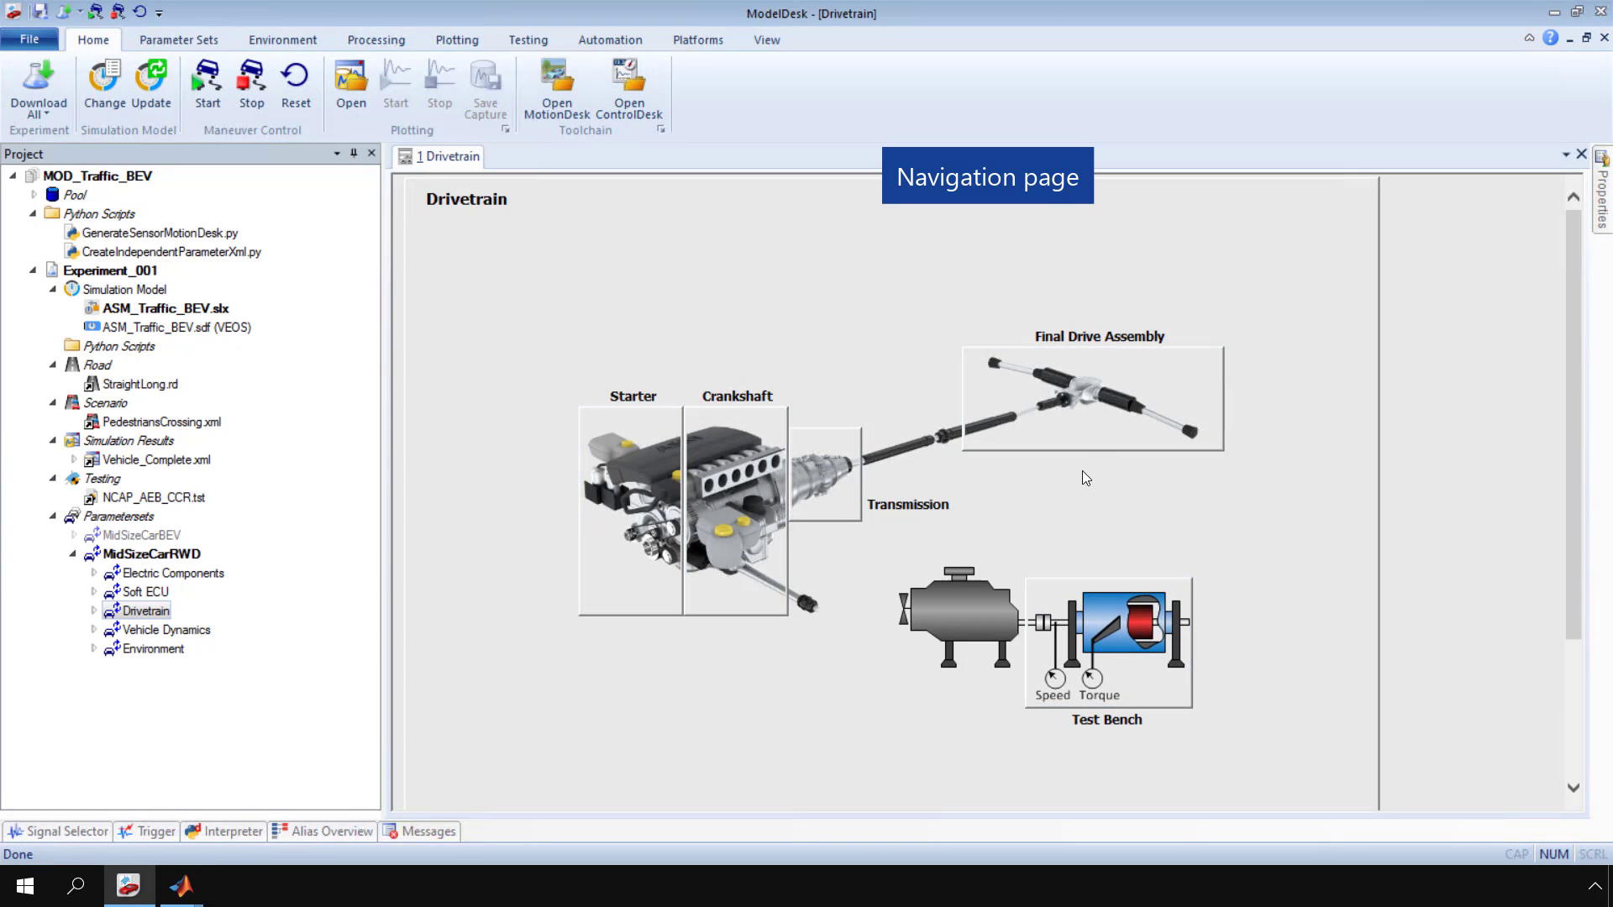
left_click(1083, 430)
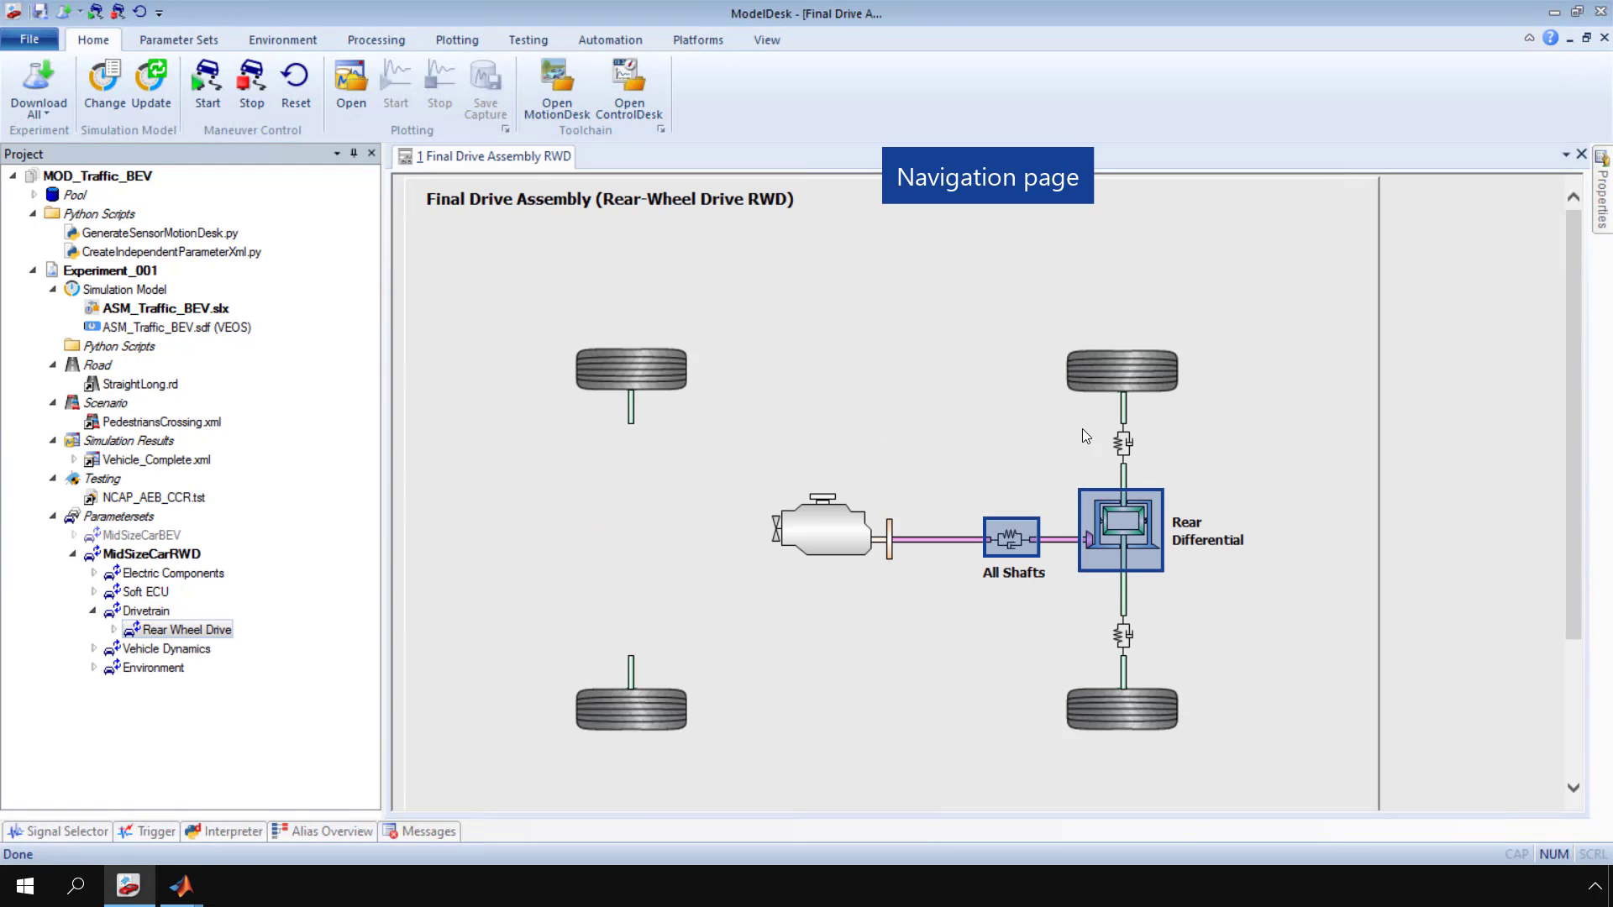
left_click(1109, 525)
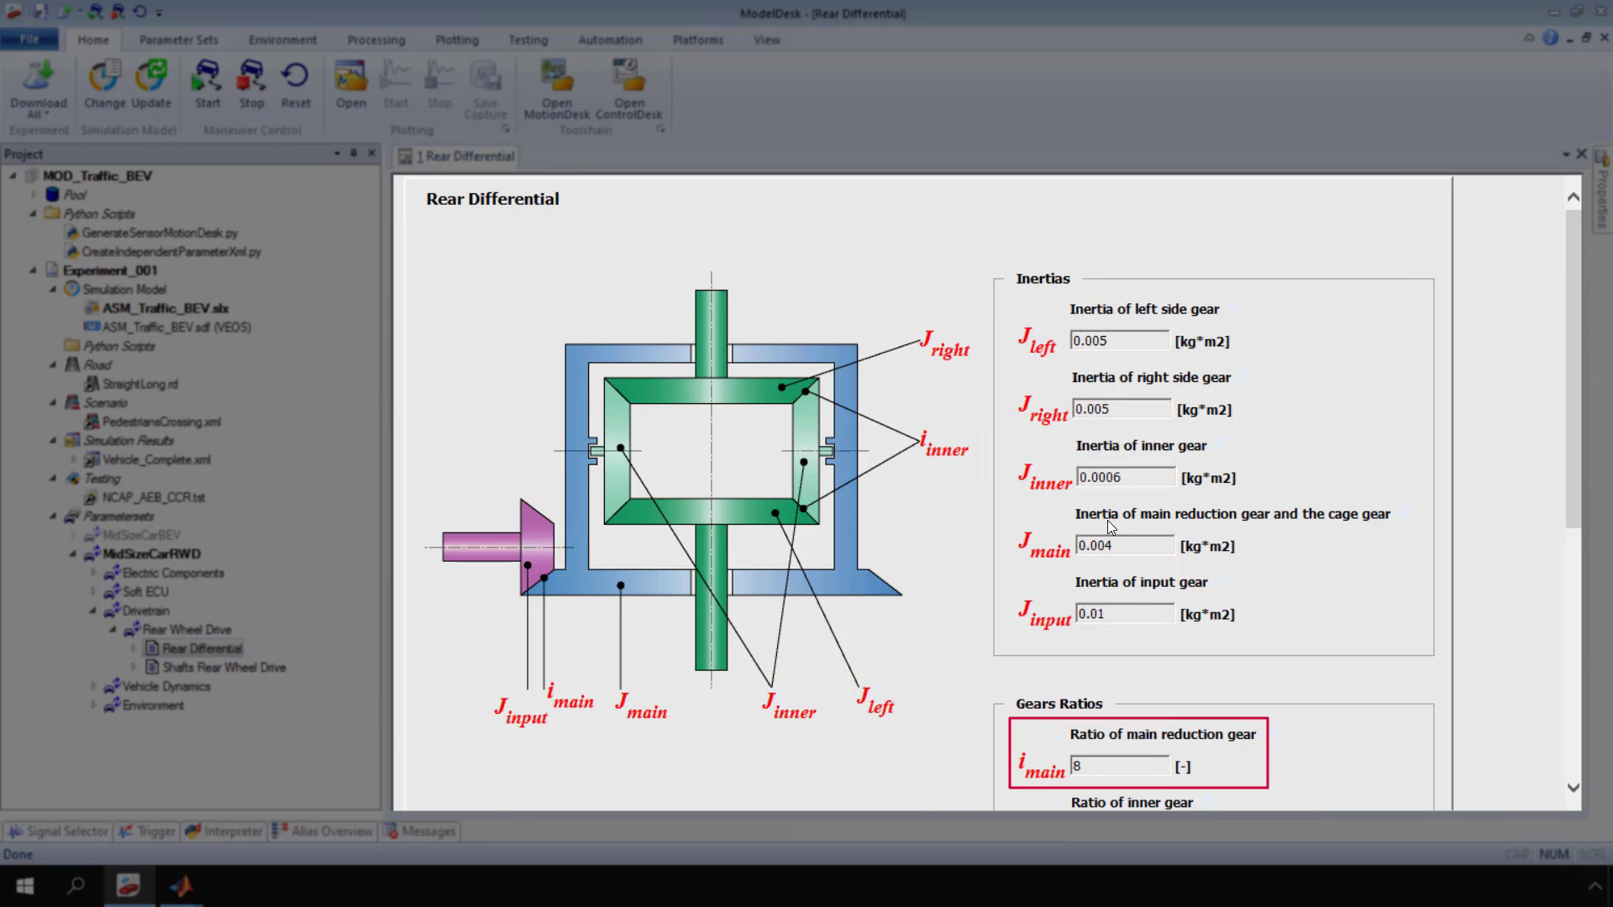
Step: Set the i_main main reduction gear ratio to 6
left_click(1117, 761)
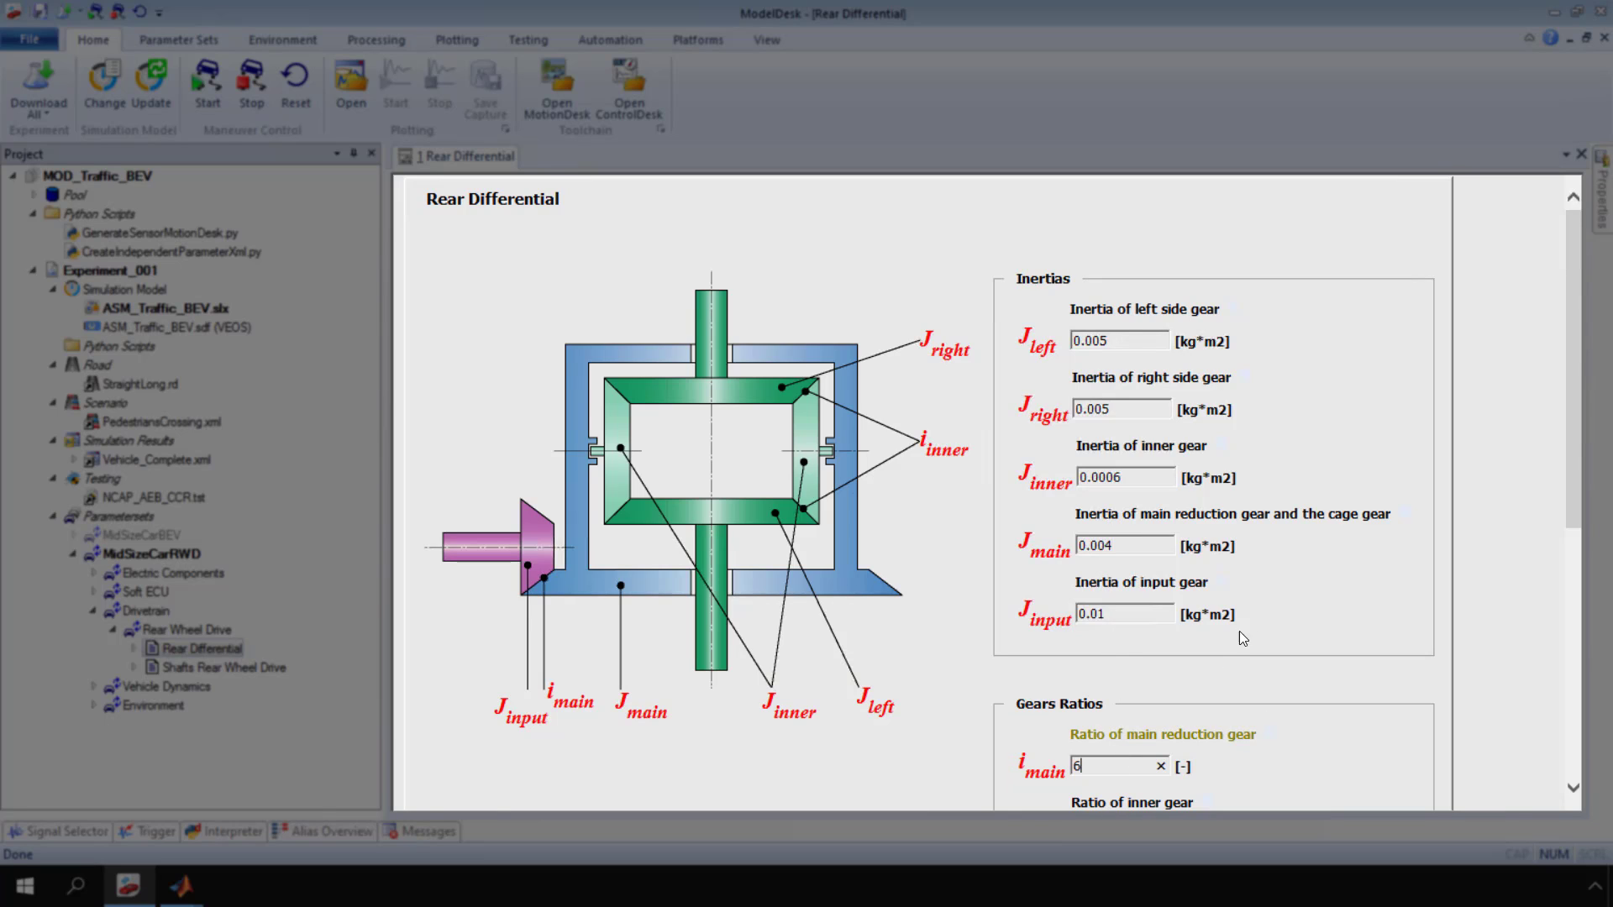
type("6")
key("Return")
Step: Download the Rear Differential parameters, with ratio 6, to the simulation model
right_click(1267, 576)
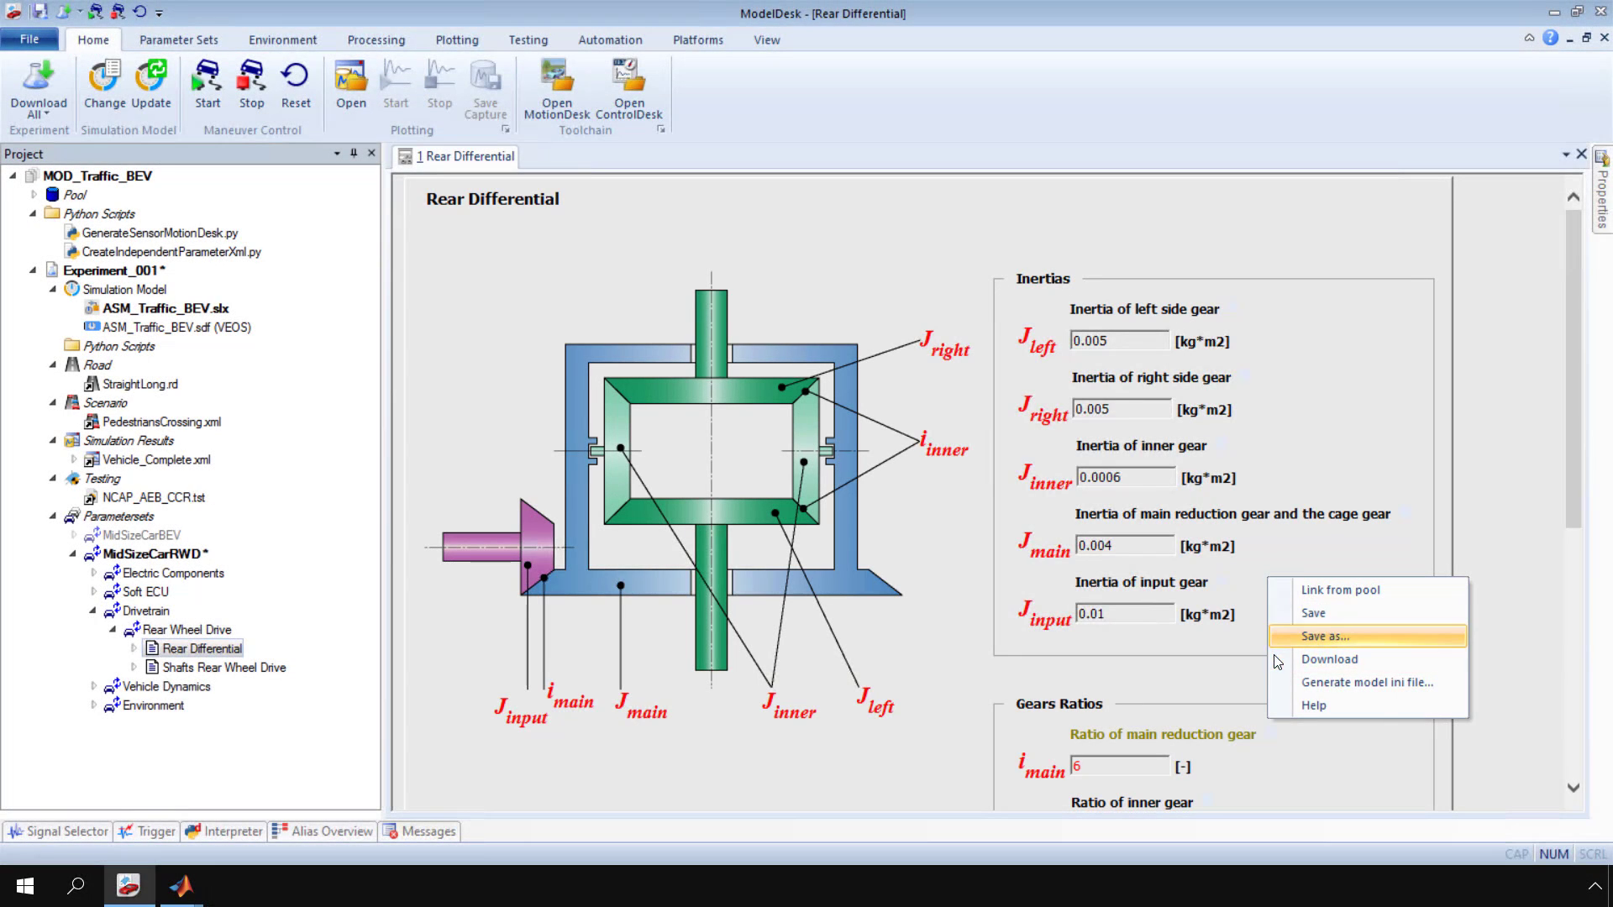
left_click(1273, 655)
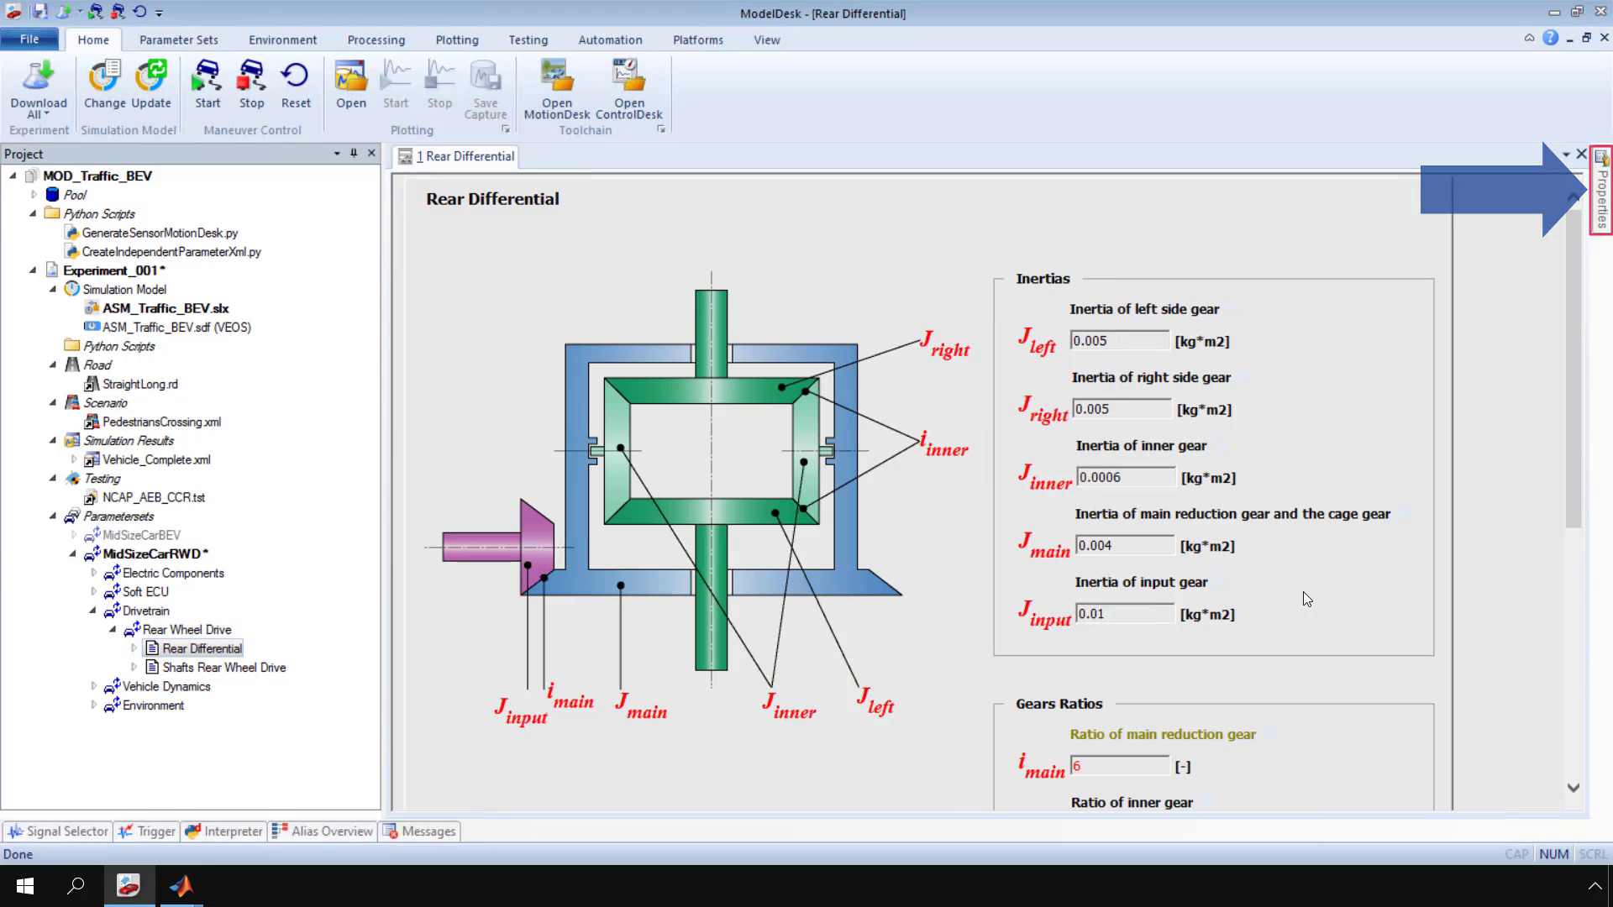
Step: Copy the main reduction gear's mask variable name from the Properties tab and switch to MATLAB
left_click(1598, 210)
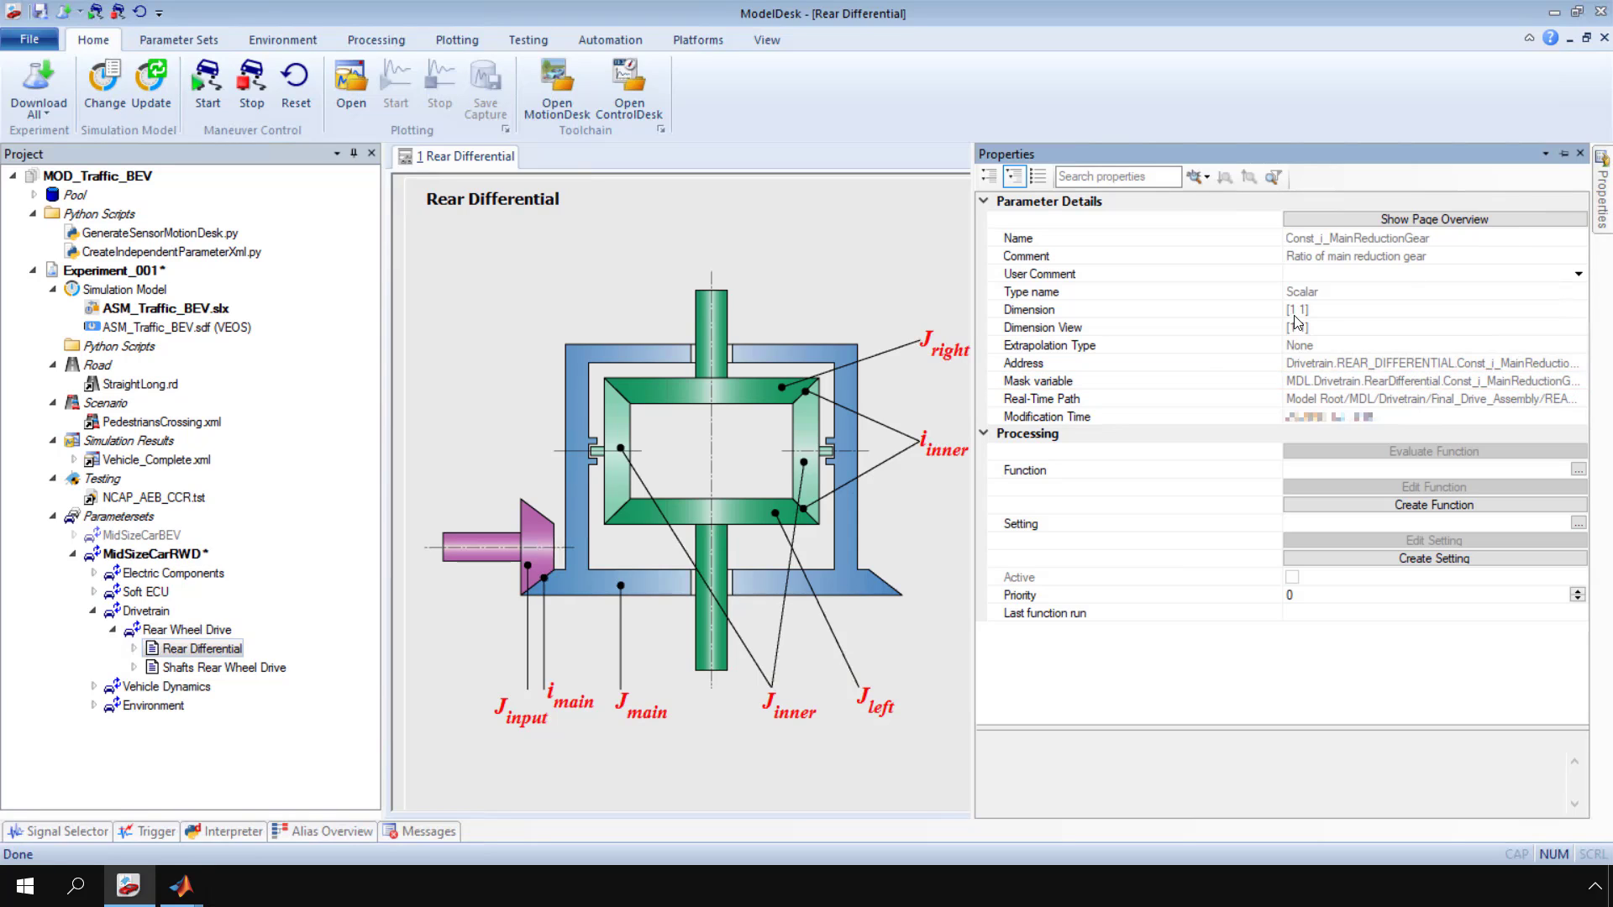
left_click(1158, 386)
right_click(1157, 386)
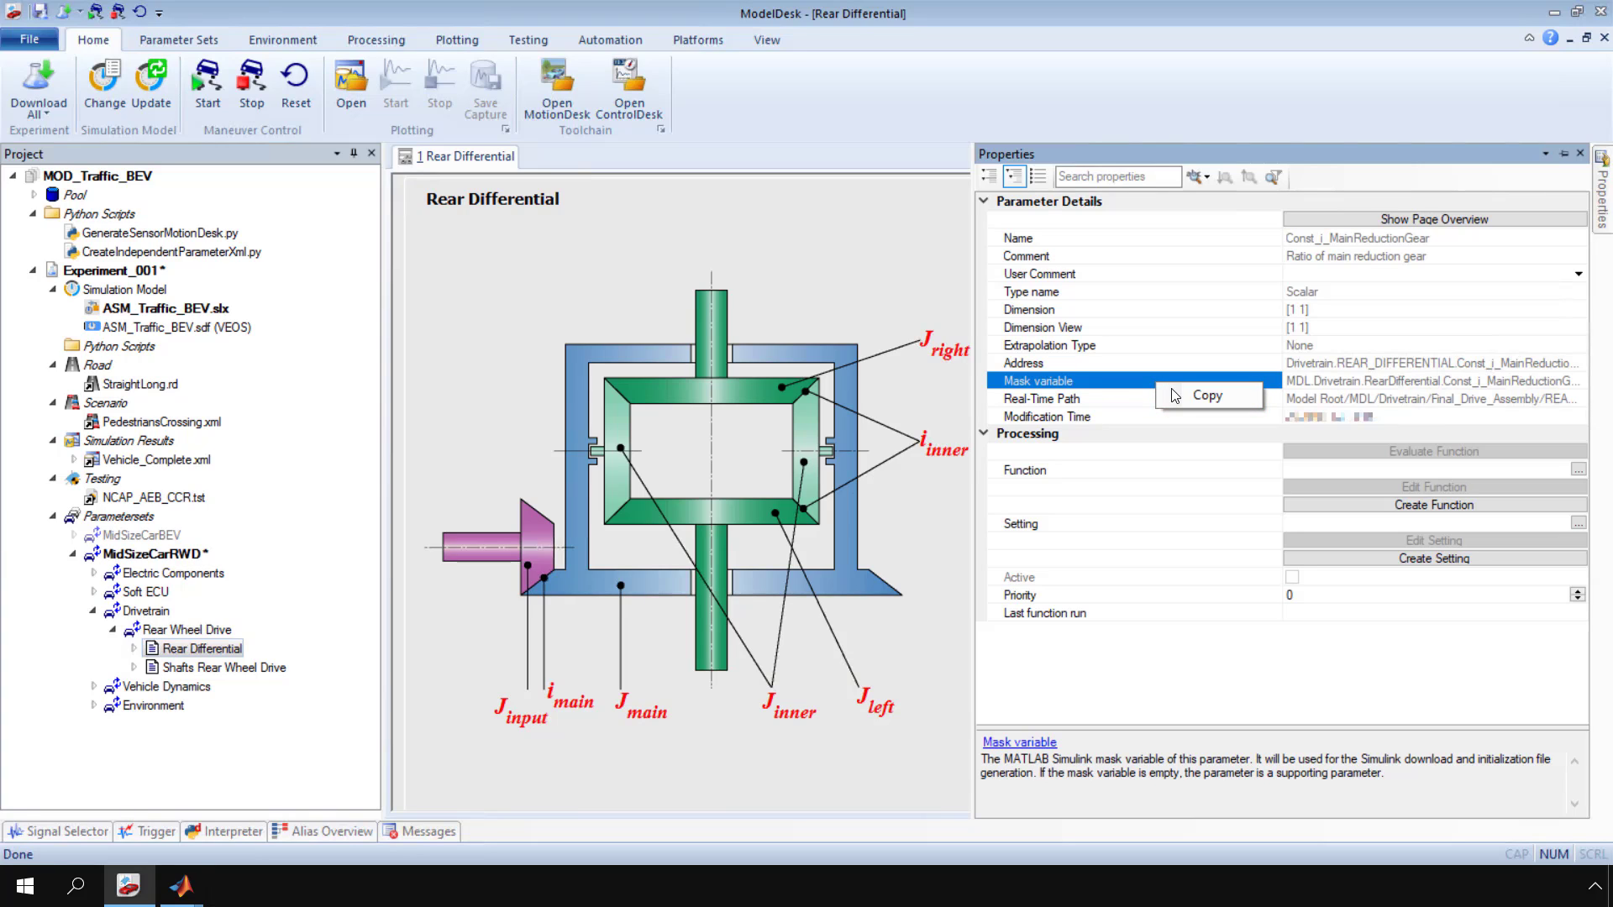
left_click(1179, 397)
key("alt+Tab")
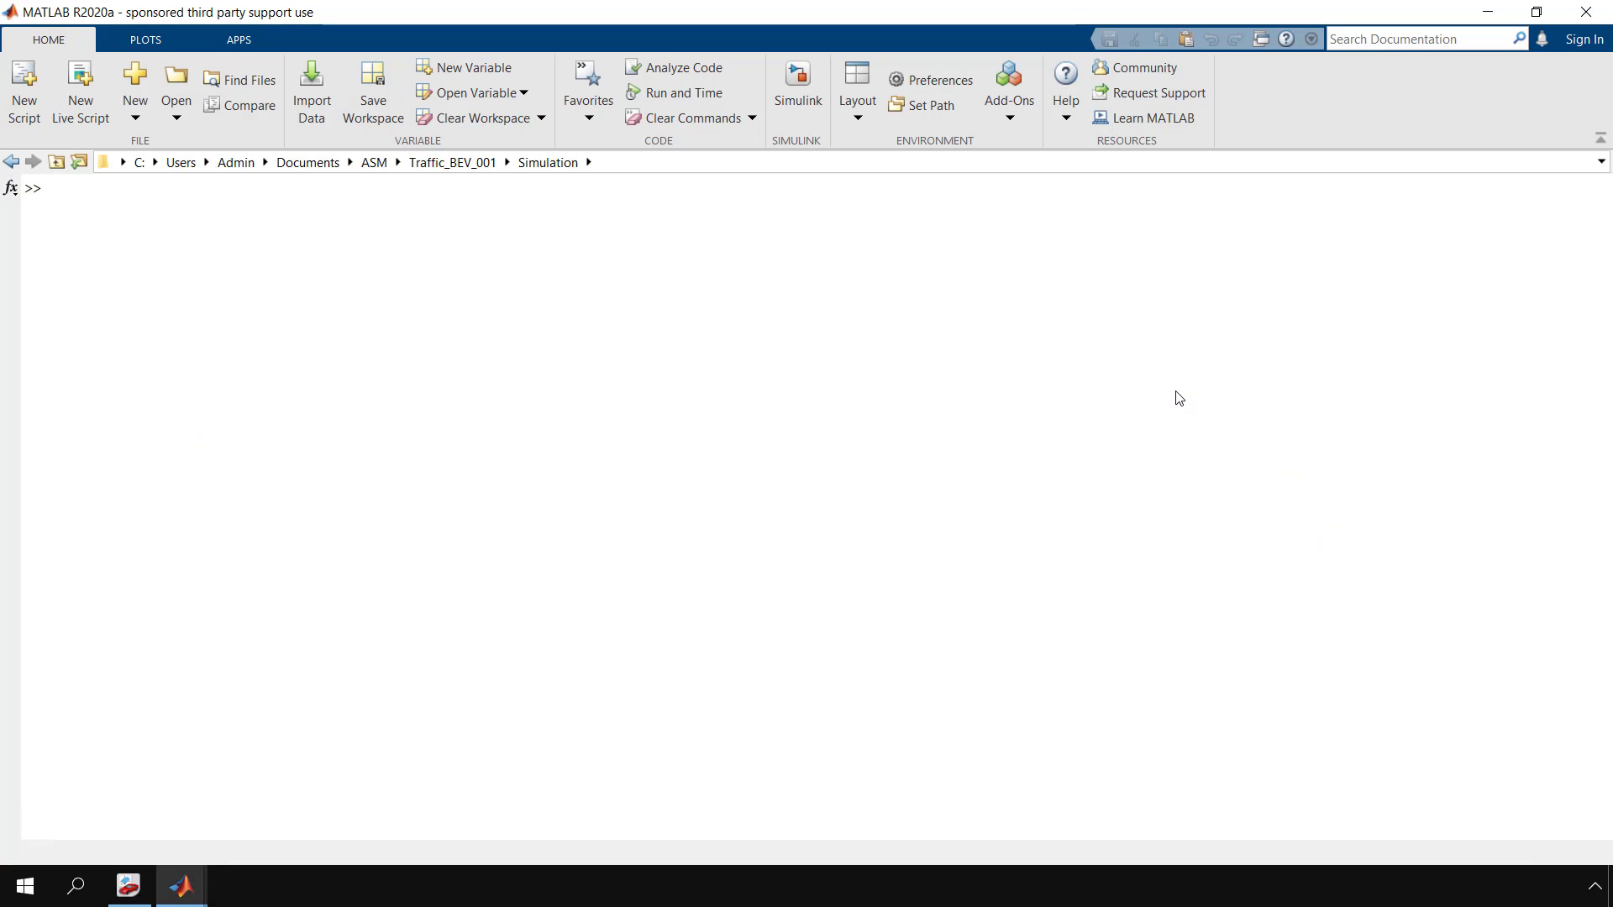
Step: Display MDL.Drivetrain.RearDifferential.Const_i_MainReductionGear in MATLAB, confirm v is 6, and return to ModelDesk
key("ctrl+v")
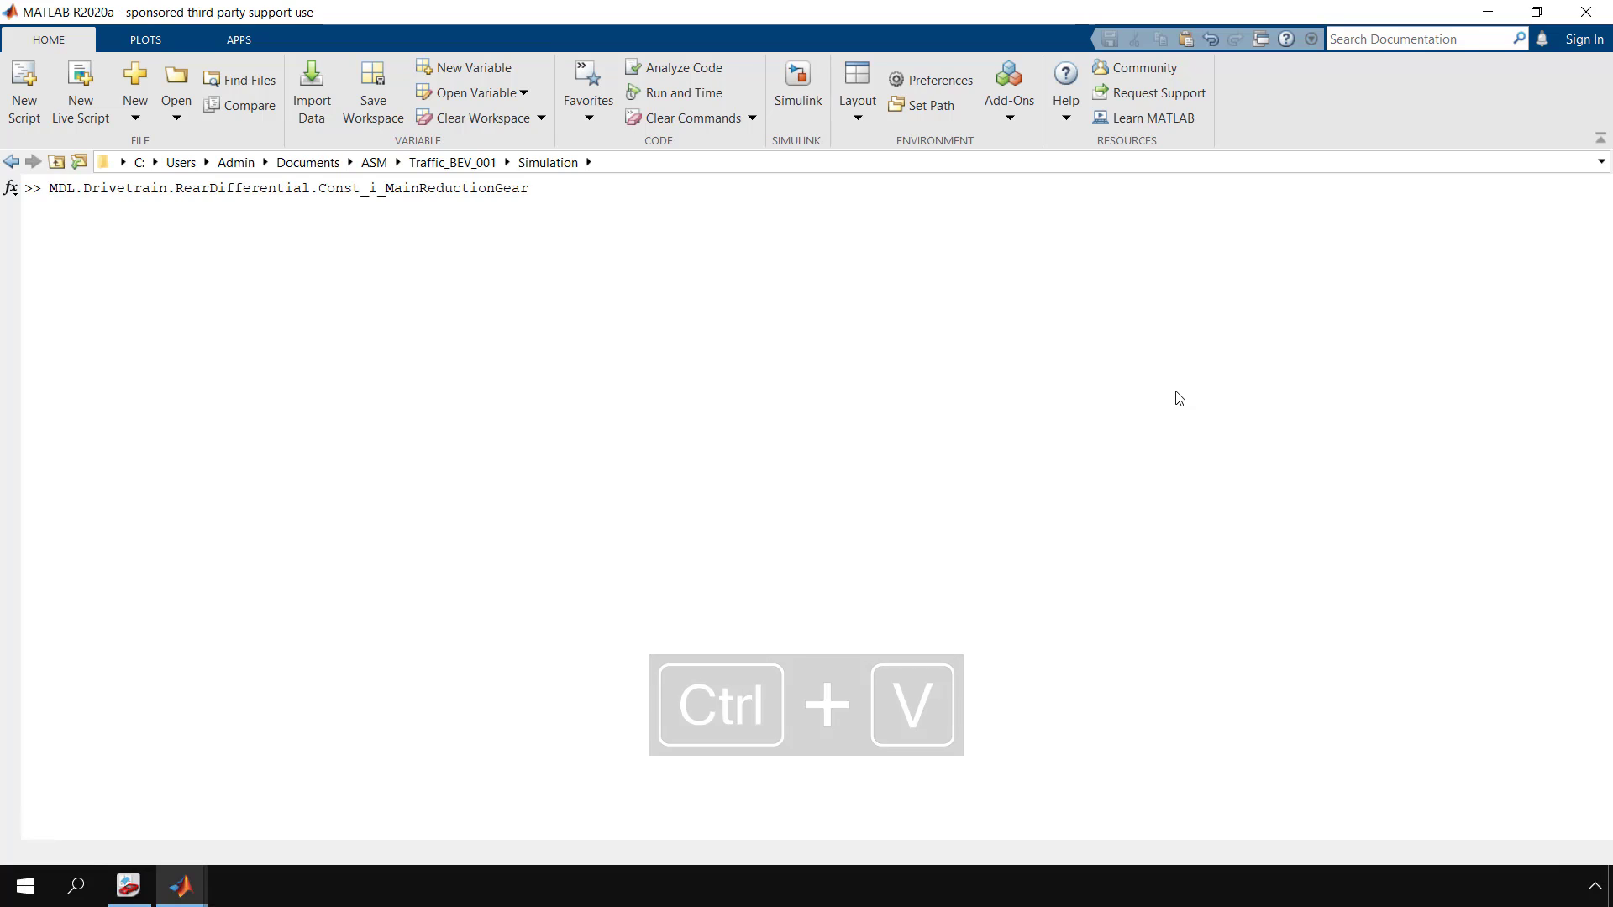
key("Return")
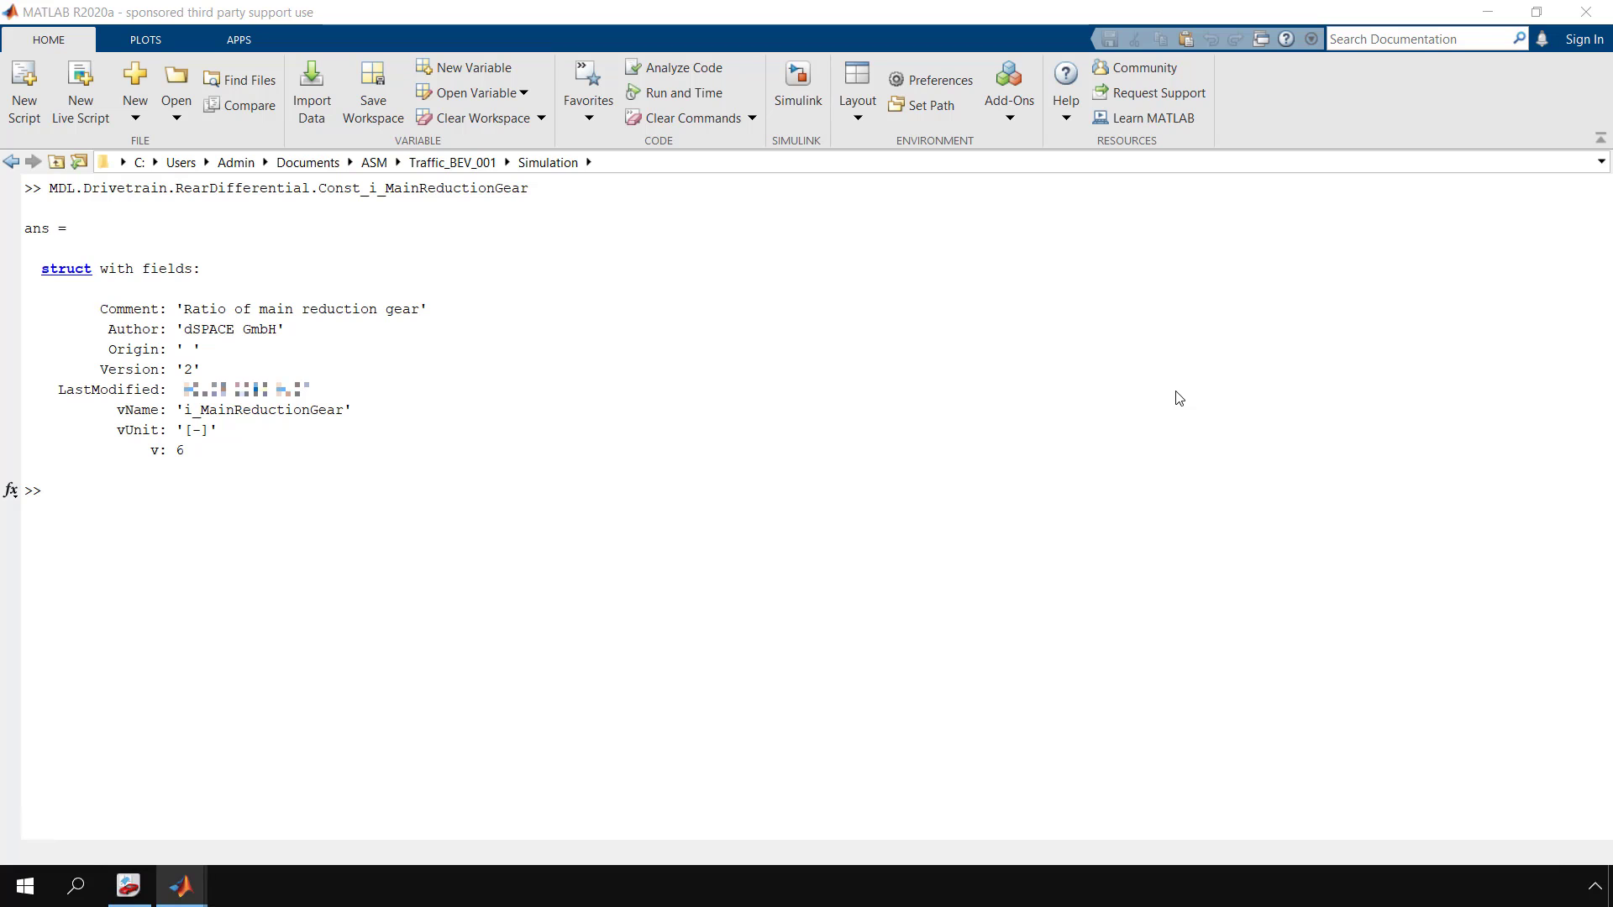
key("alt+Tab")
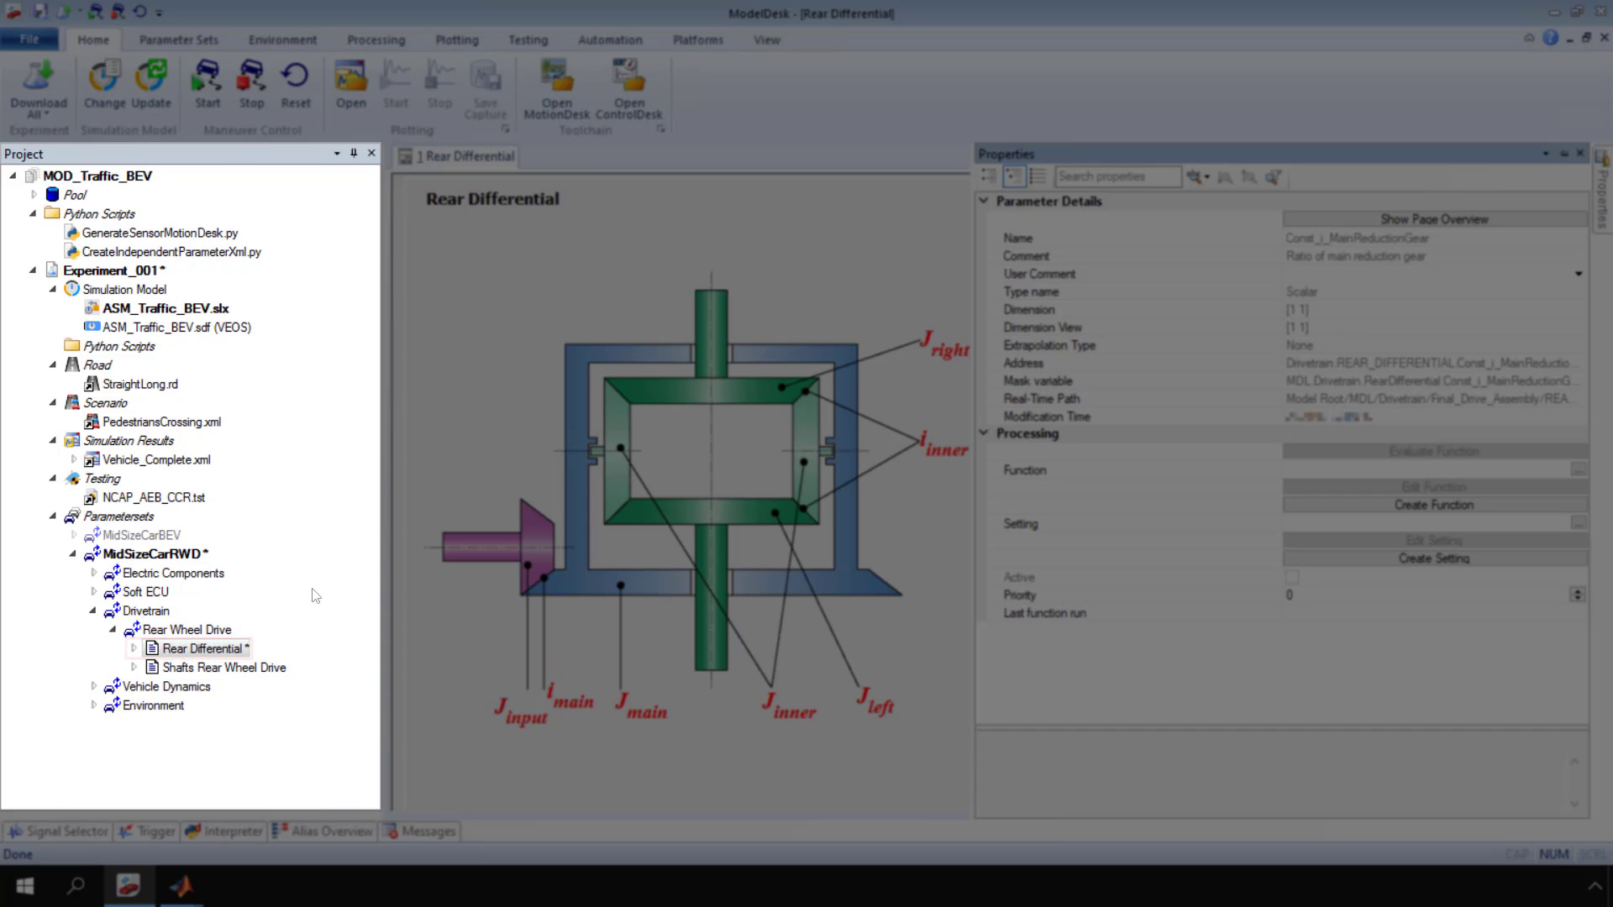
Step: Expand Rear Differential in the project tree and bring up the parameter page's Save as option
left_click(136, 649)
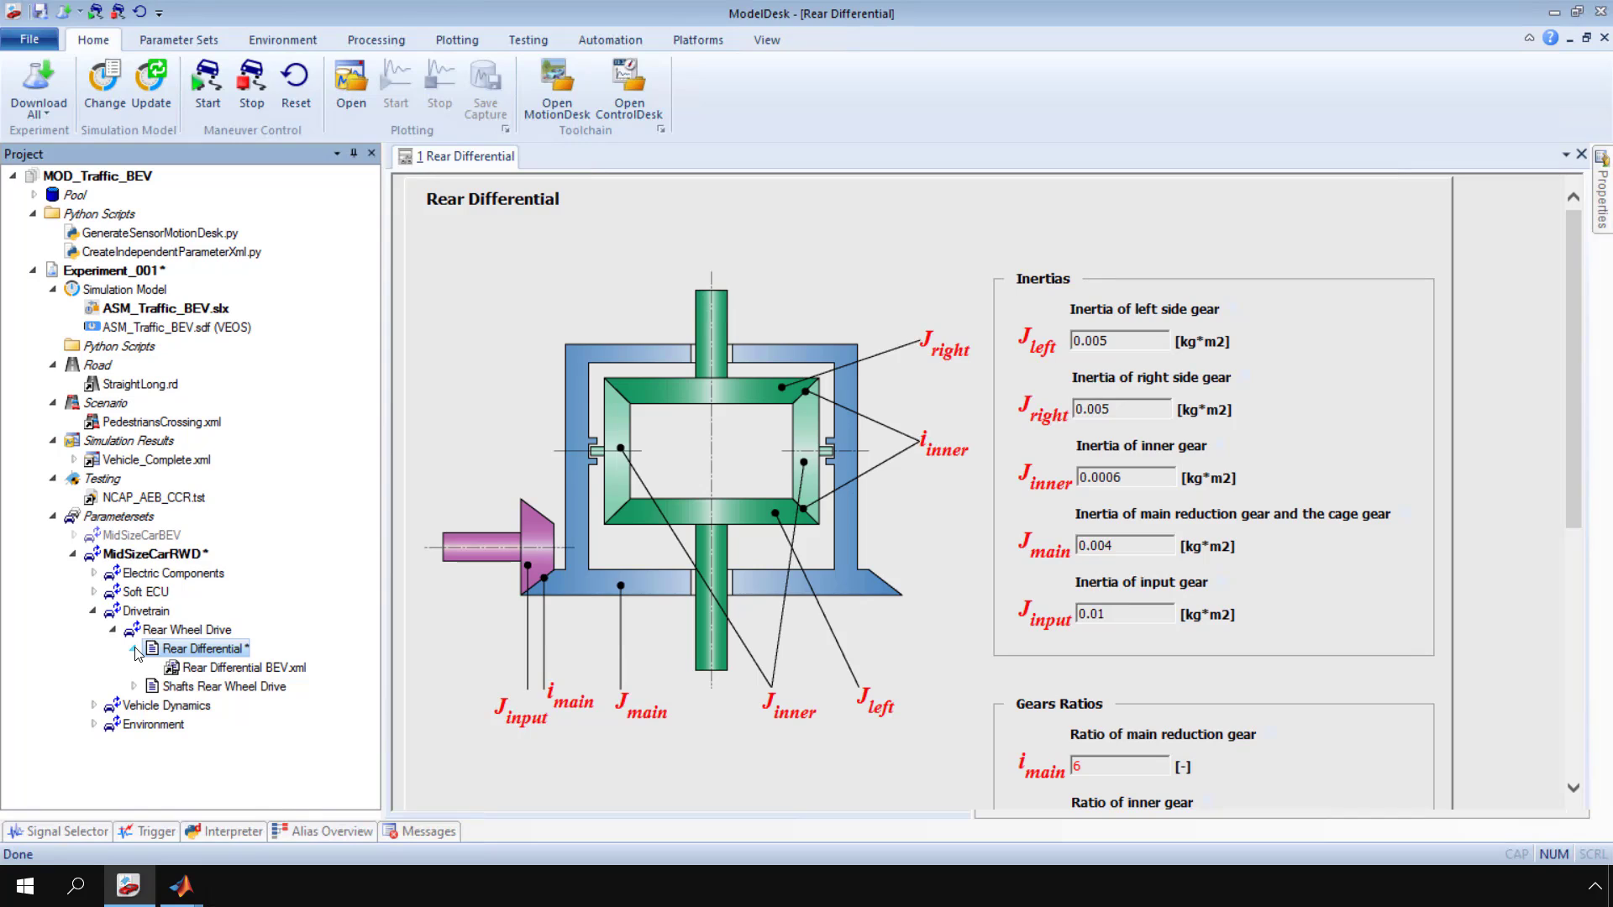
right_click(861, 295)
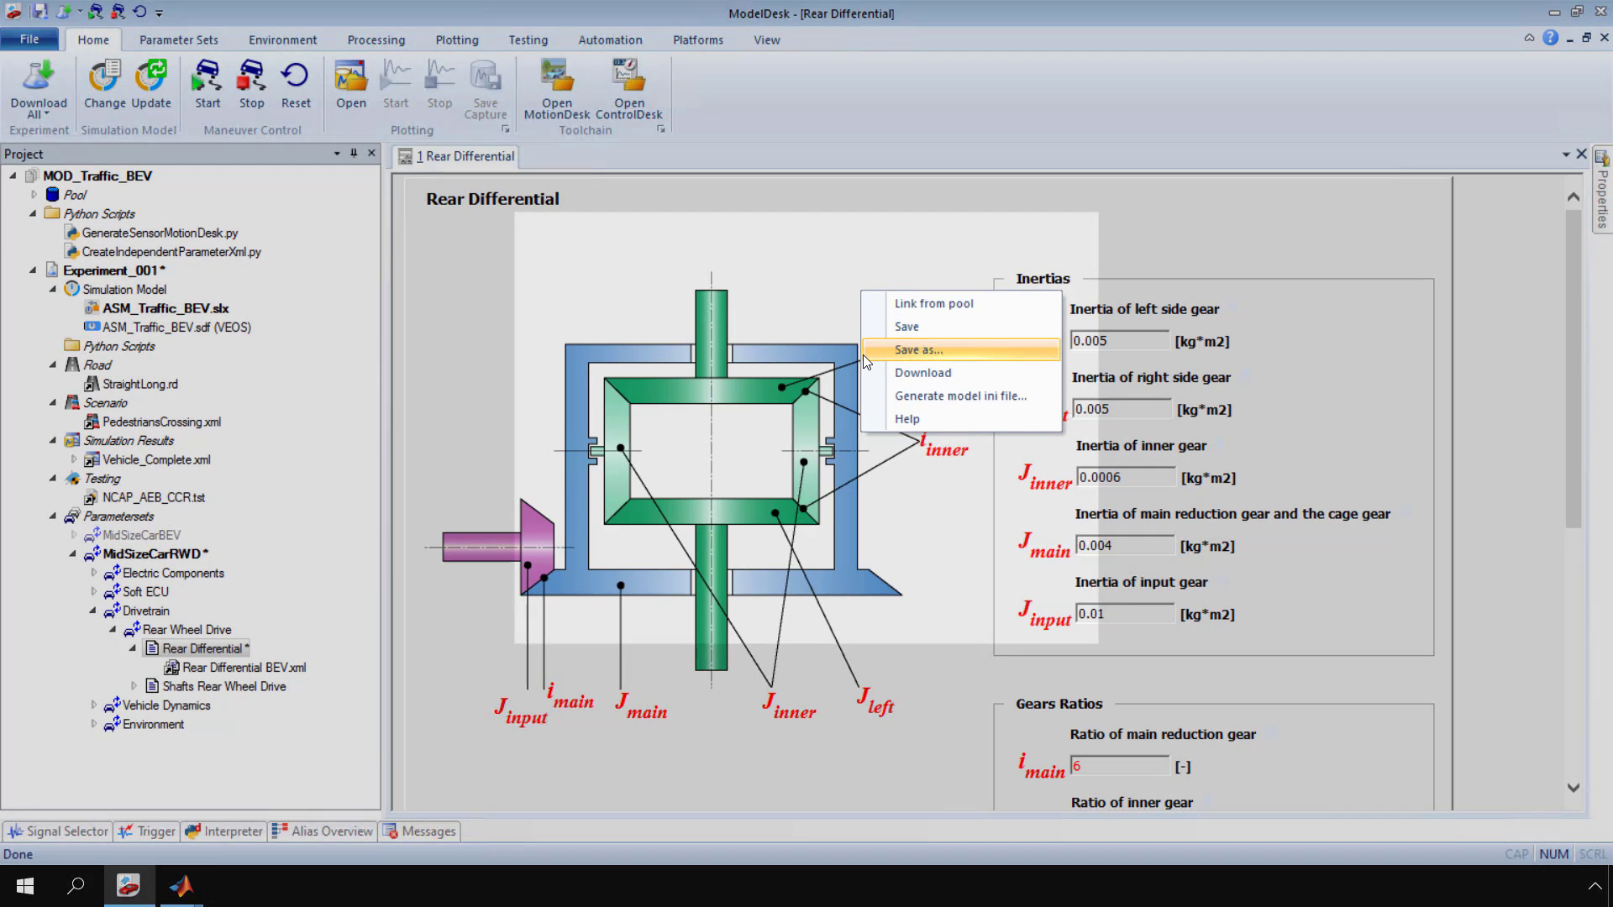
Step: Save the Rear Differential parameters as myconfig.xml
left_click(865, 351)
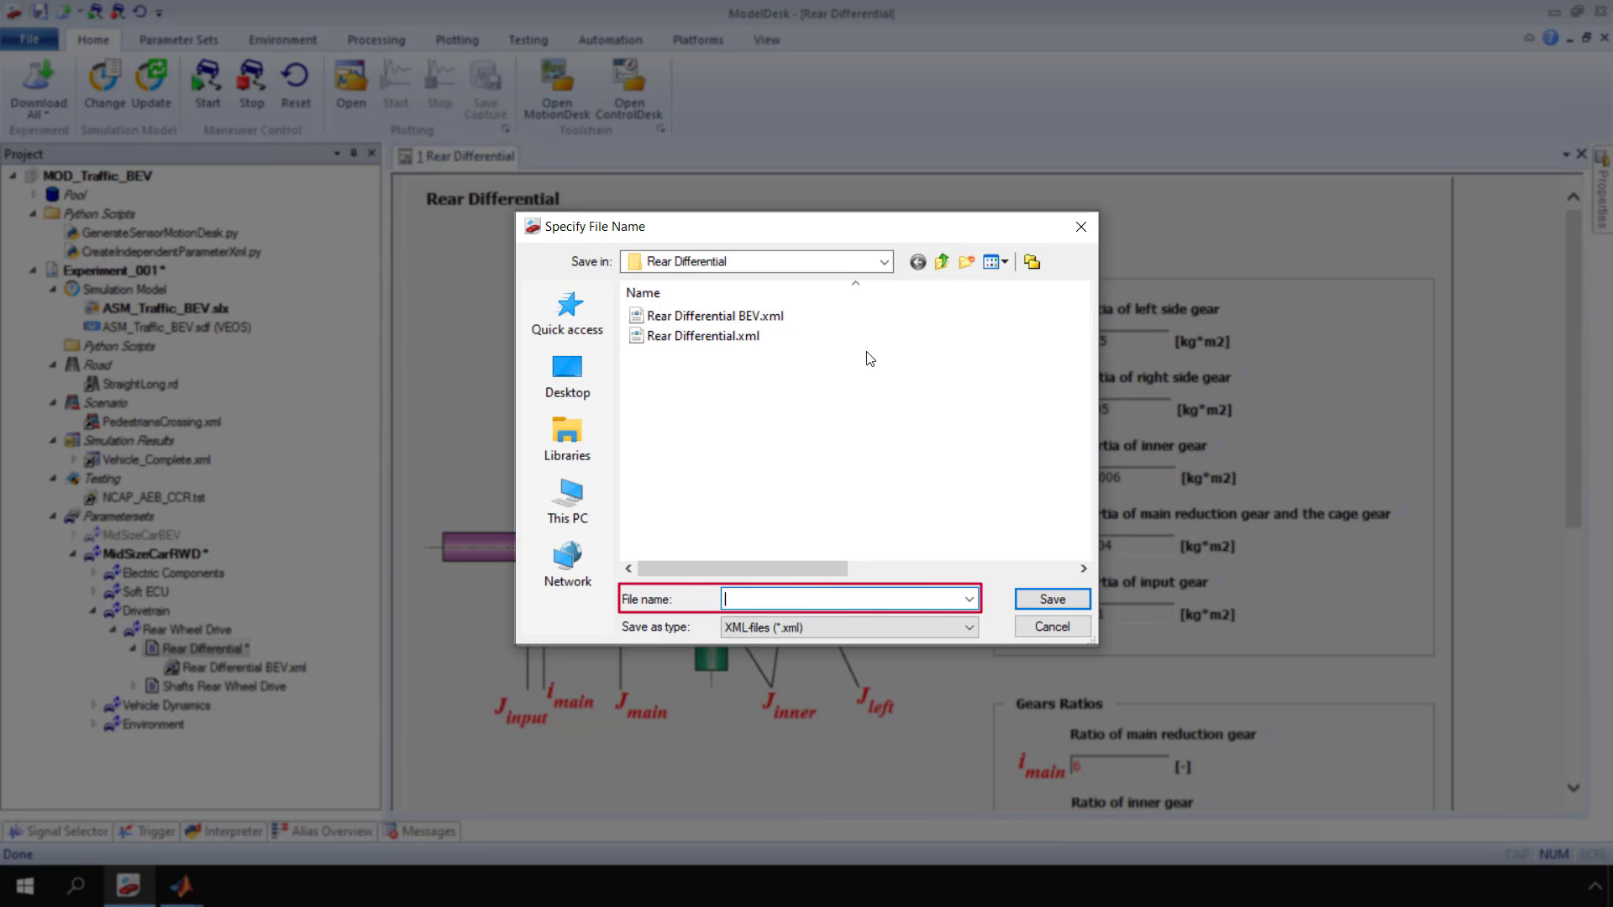
type("myconfig")
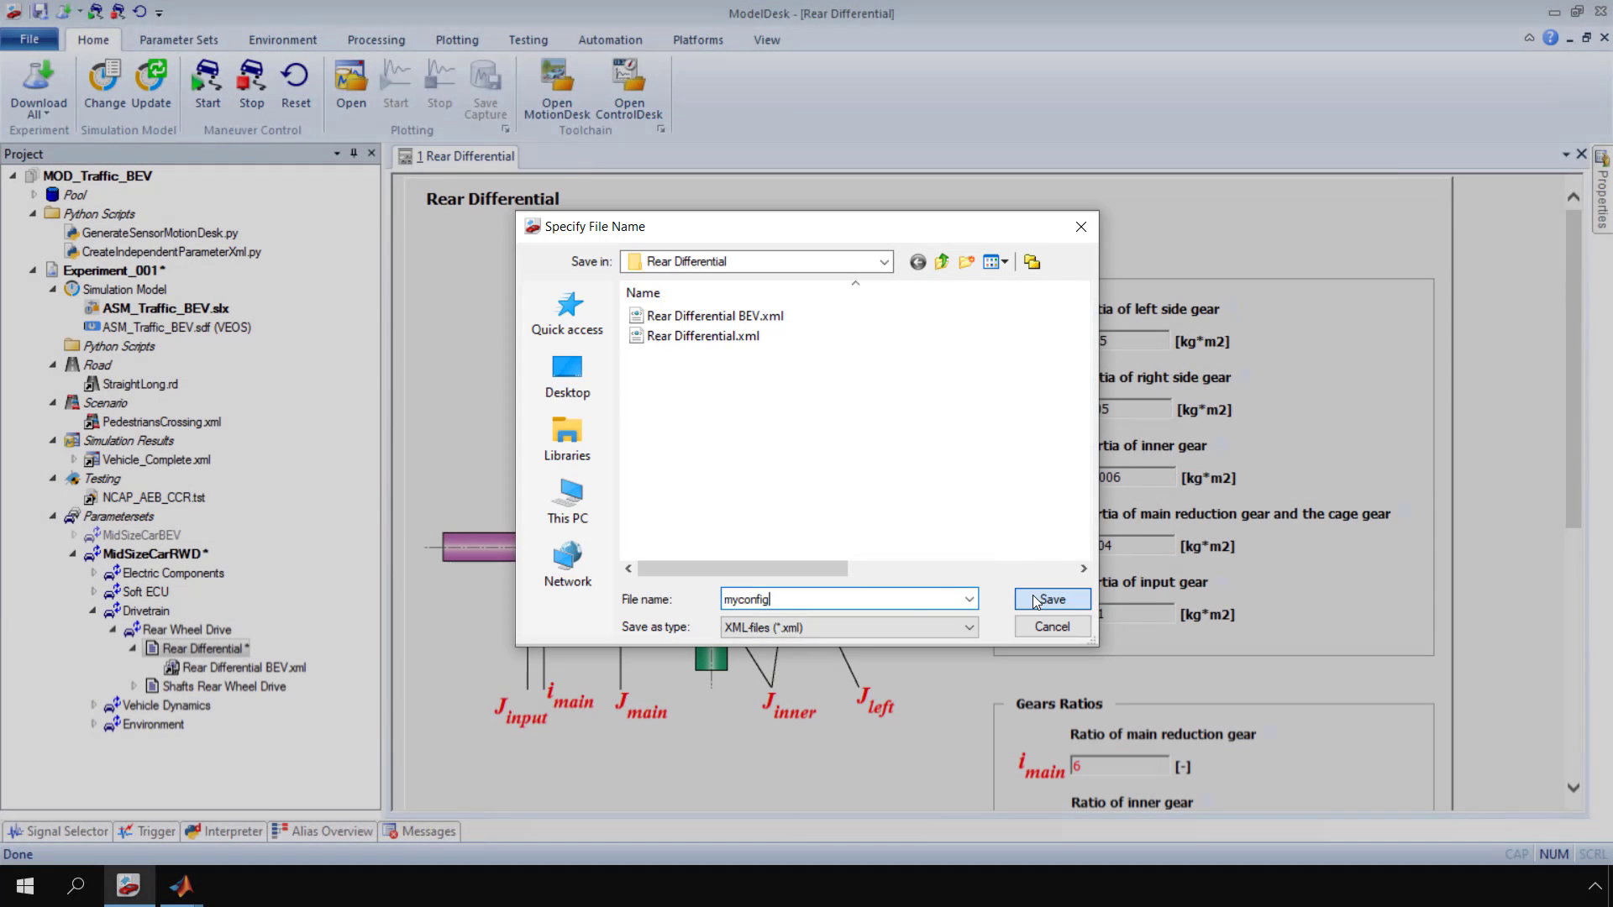
left_click(1035, 594)
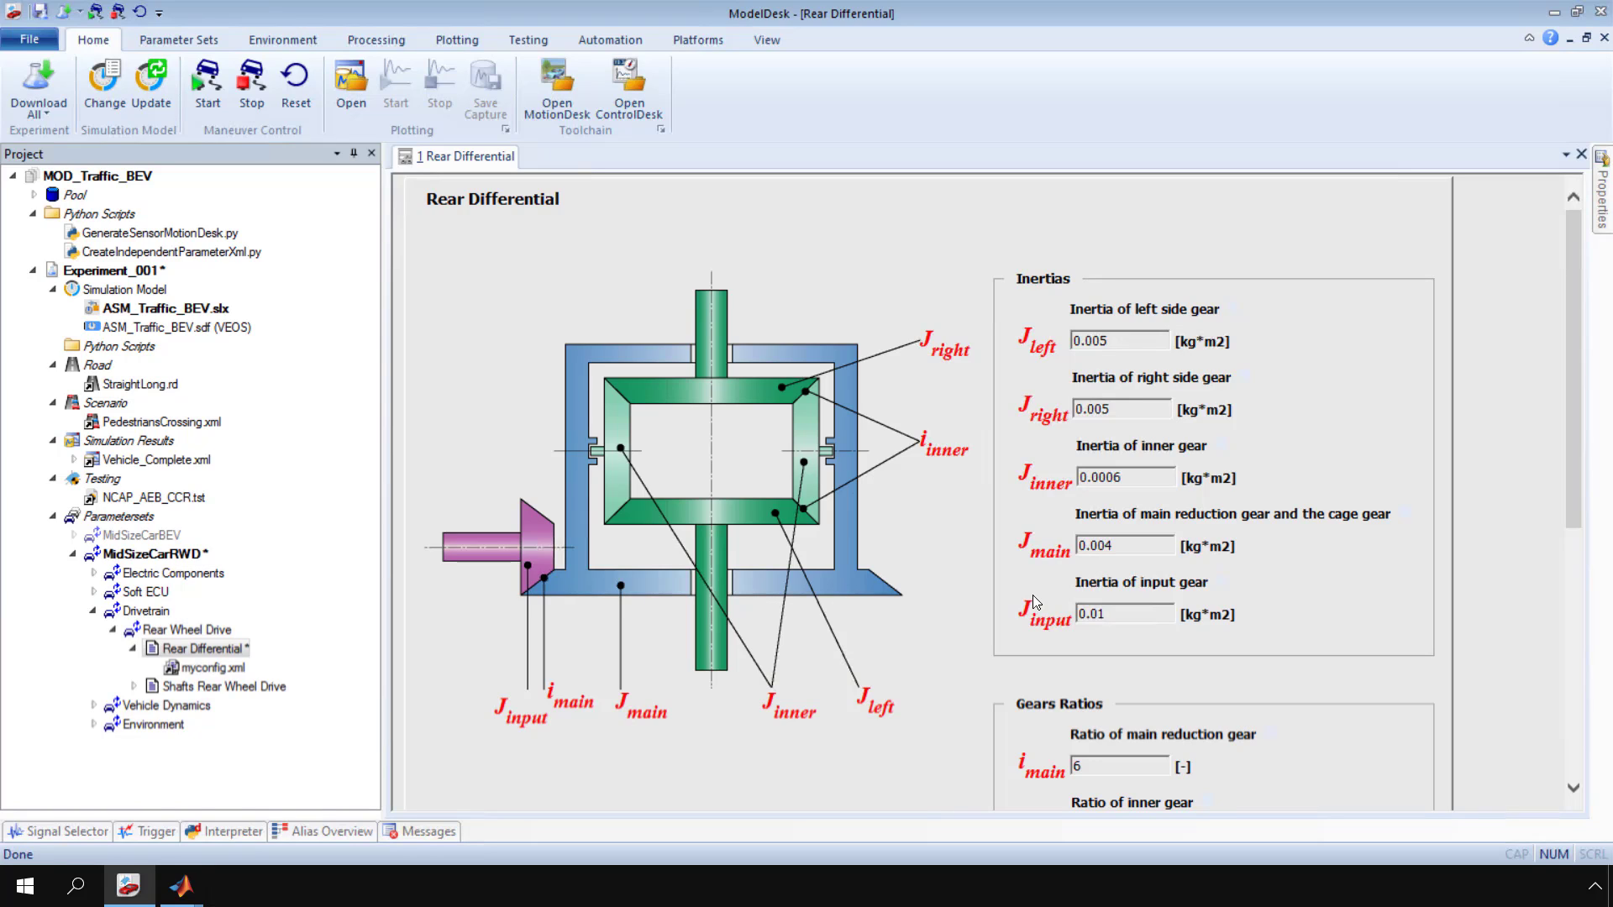
Step: Link Rear Differential.xml from the pool, changing the main reduction ratio to 3
right_click(884, 363)
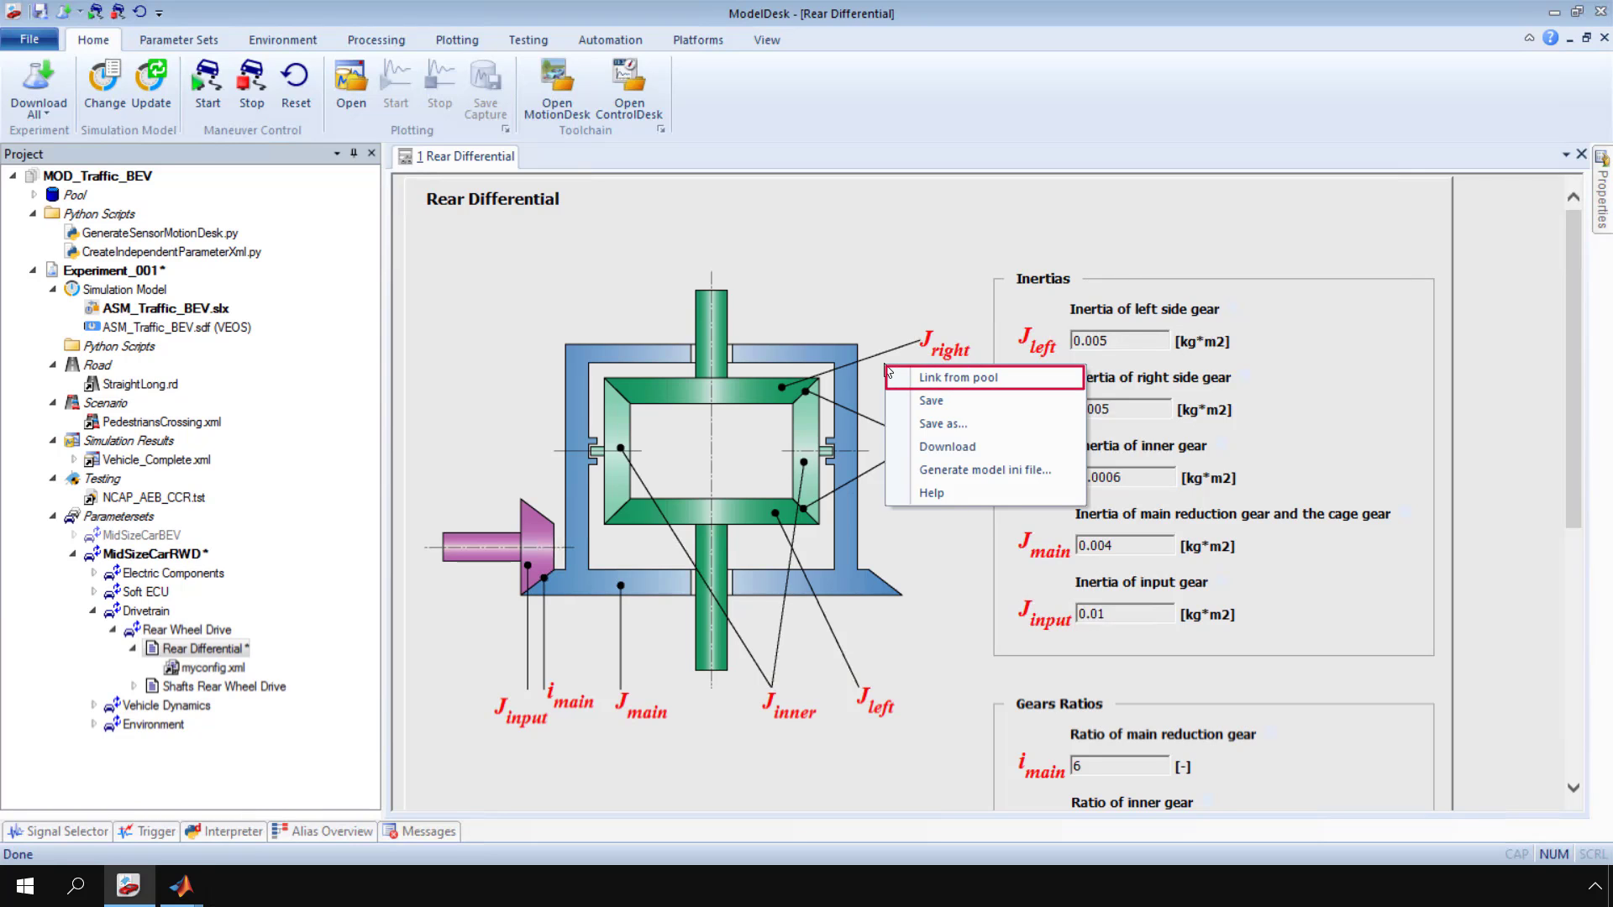
left_click(888, 381)
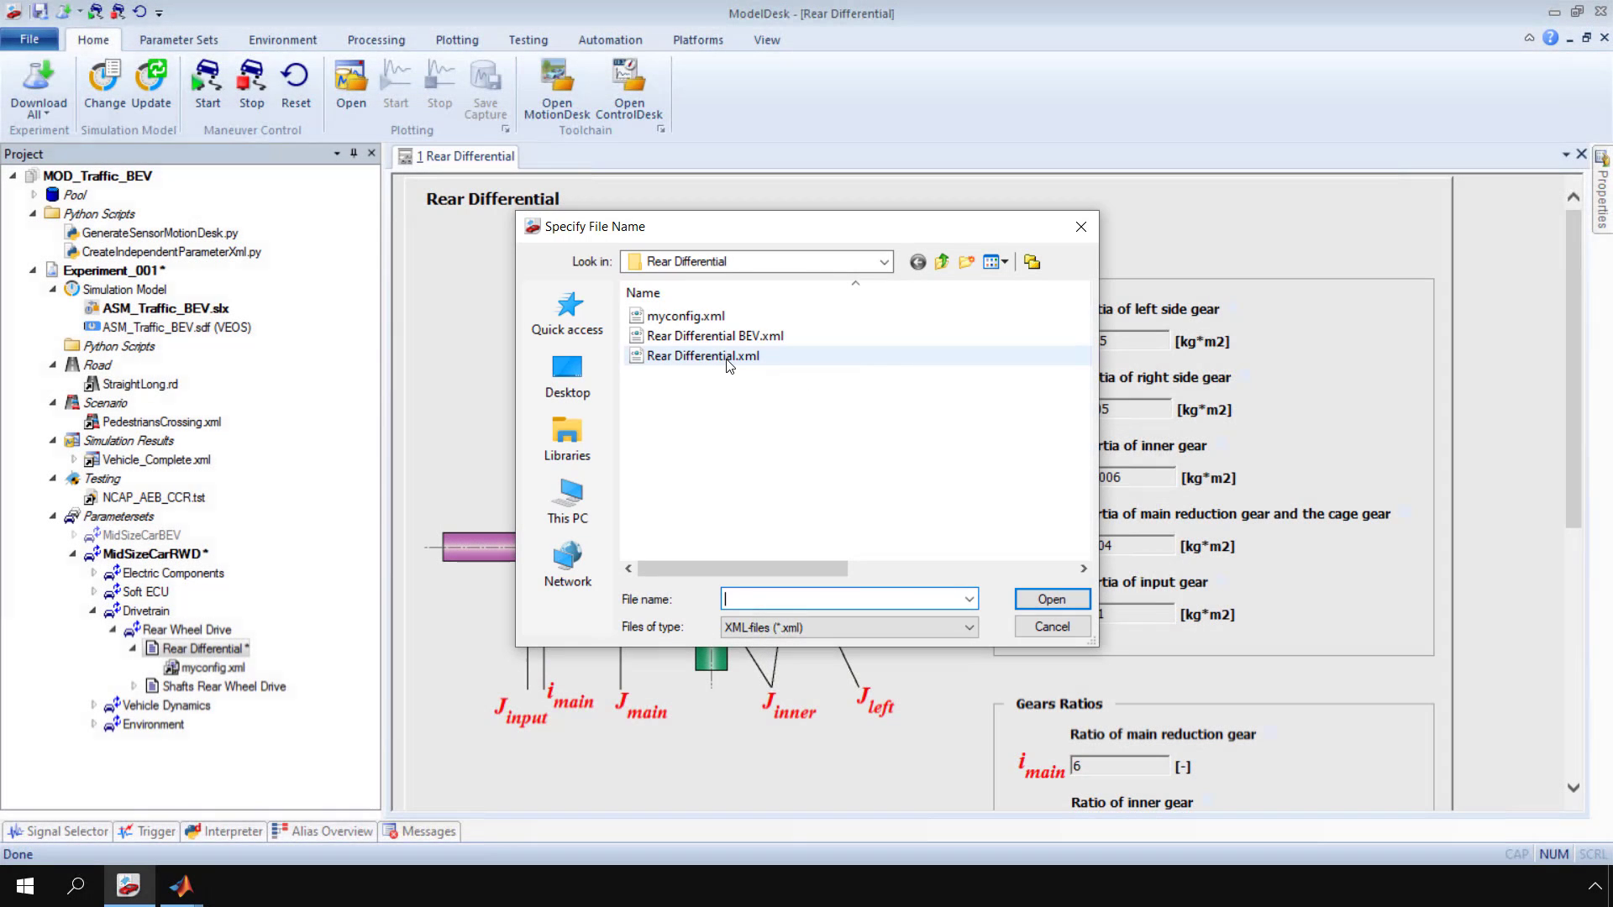
left_click(730, 357)
left_click(1034, 603)
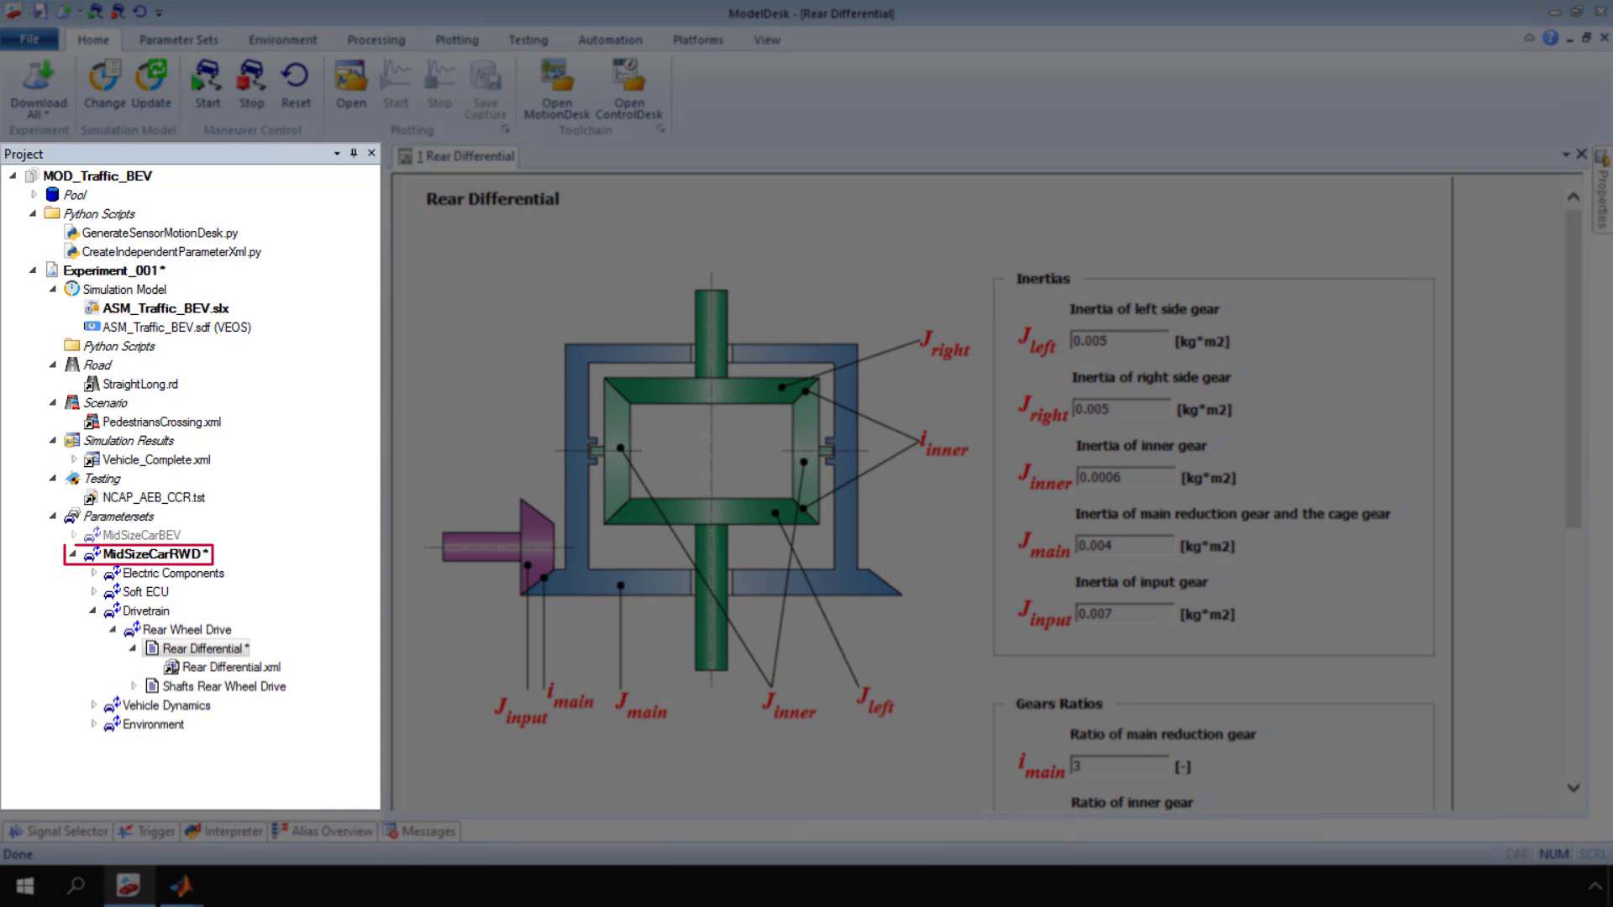
Step: Generate MidSizeCarRWD model initialization files into the _MidsizeCarRWD folder
left_click(192, 556)
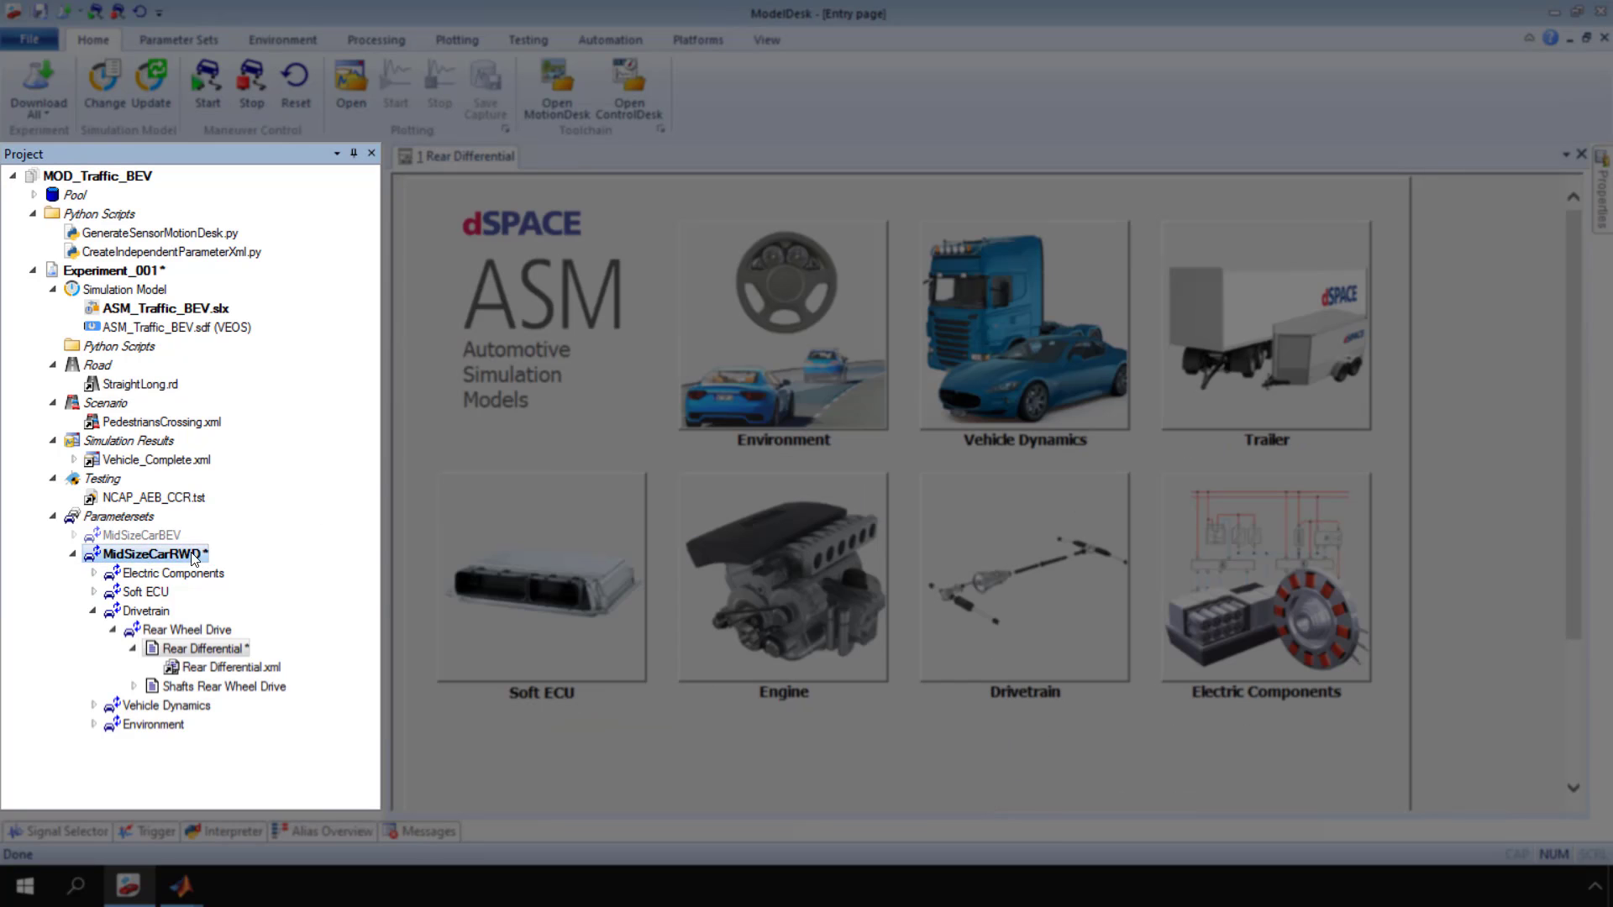
right_click(192, 556)
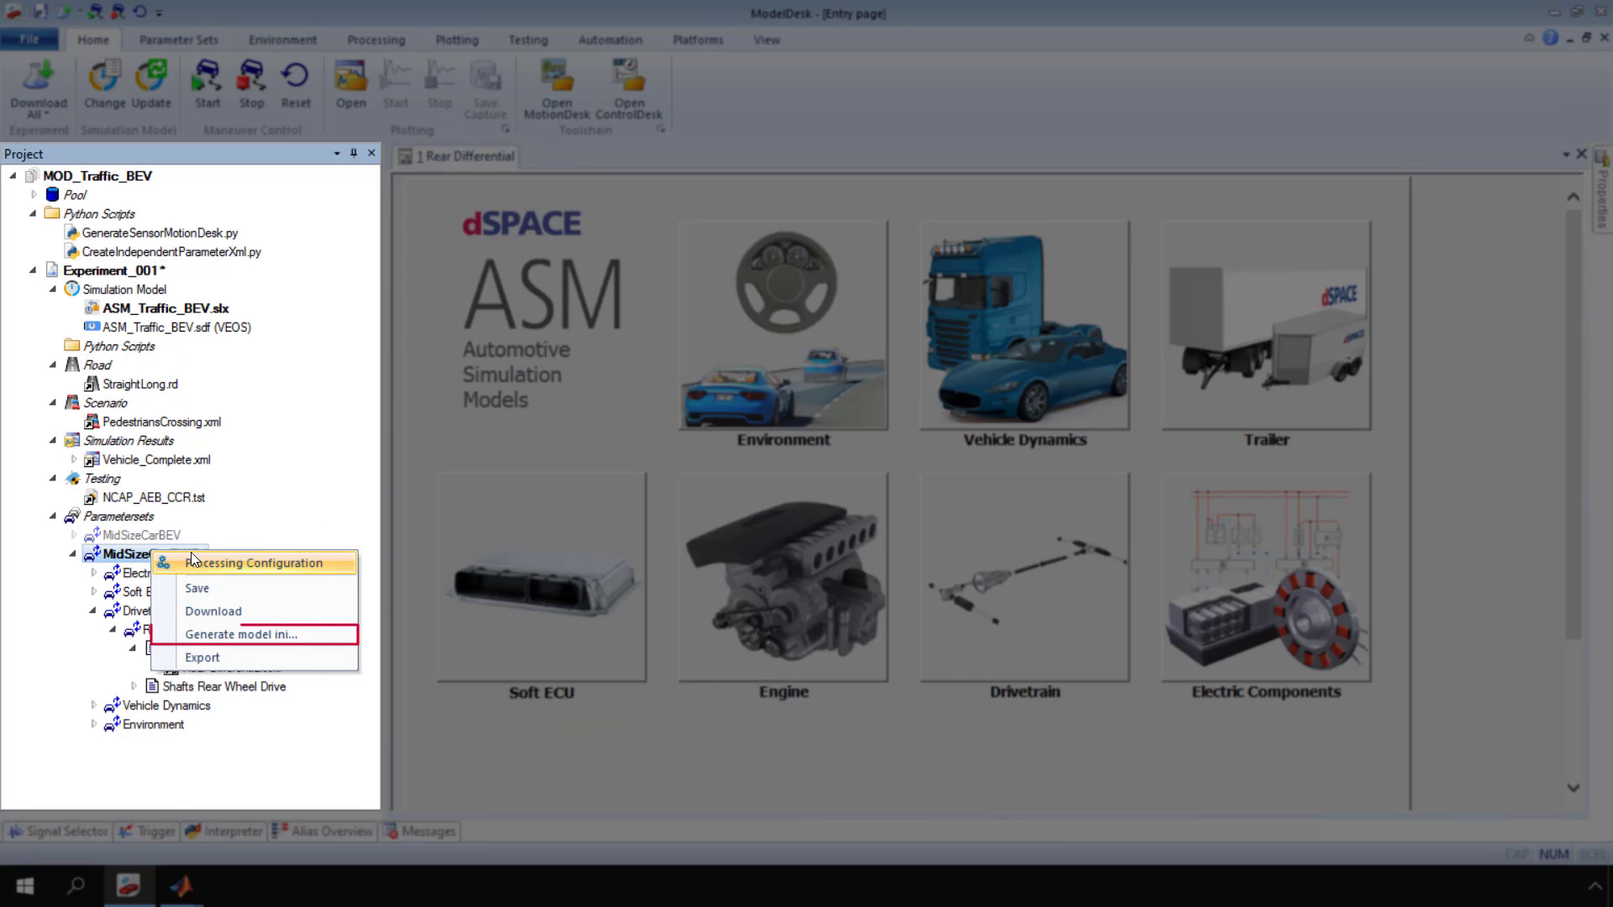
left_click(205, 636)
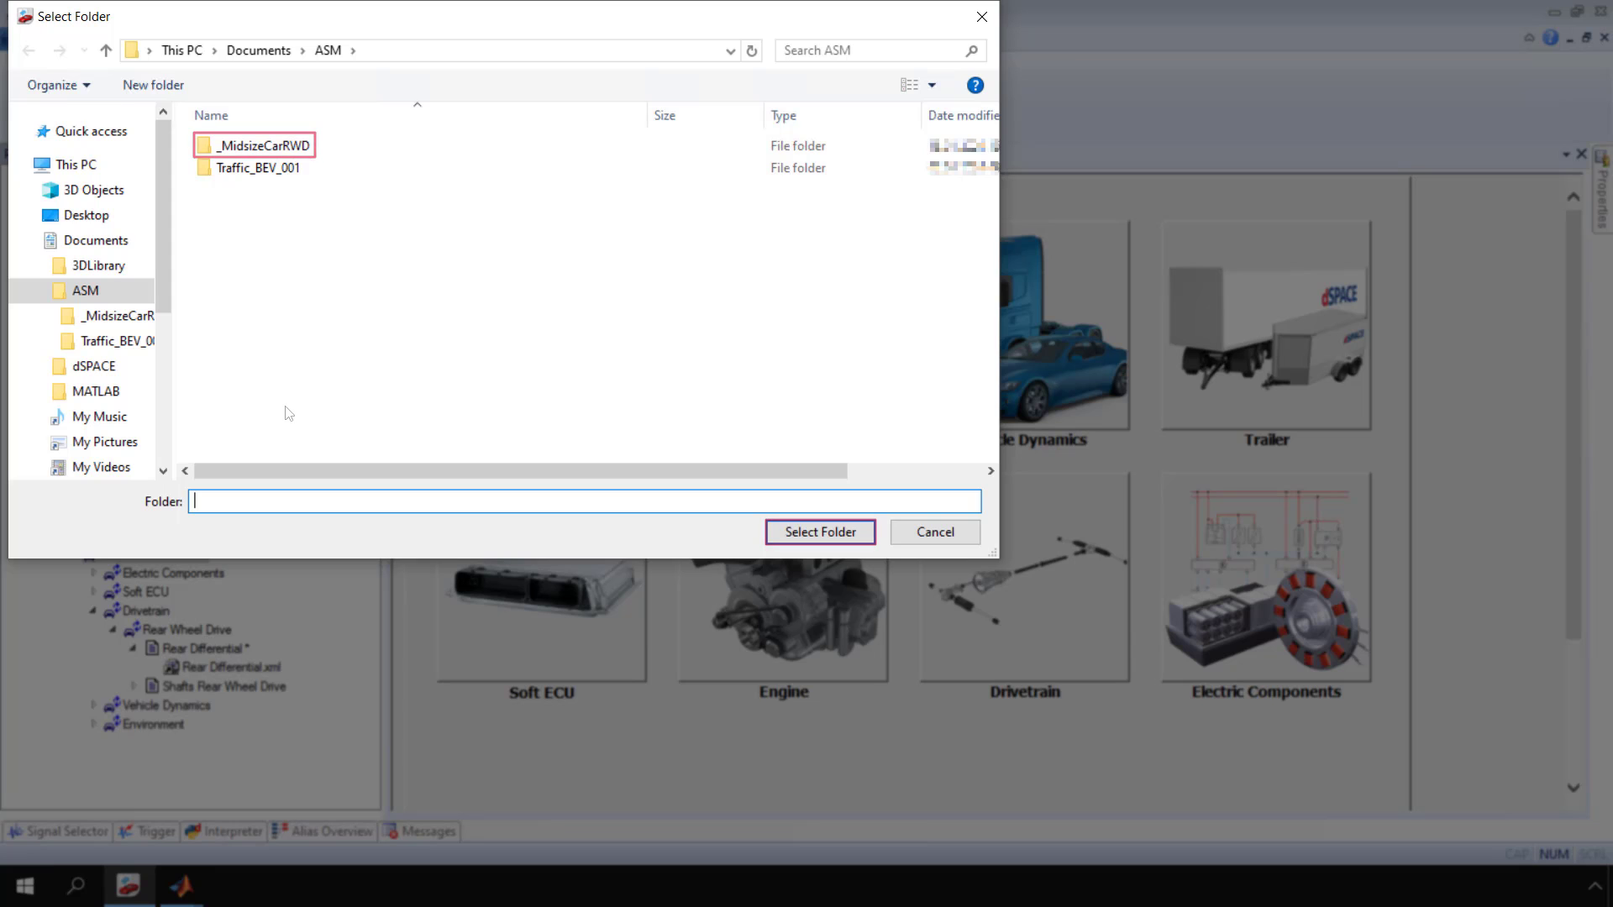
left_click(320, 148)
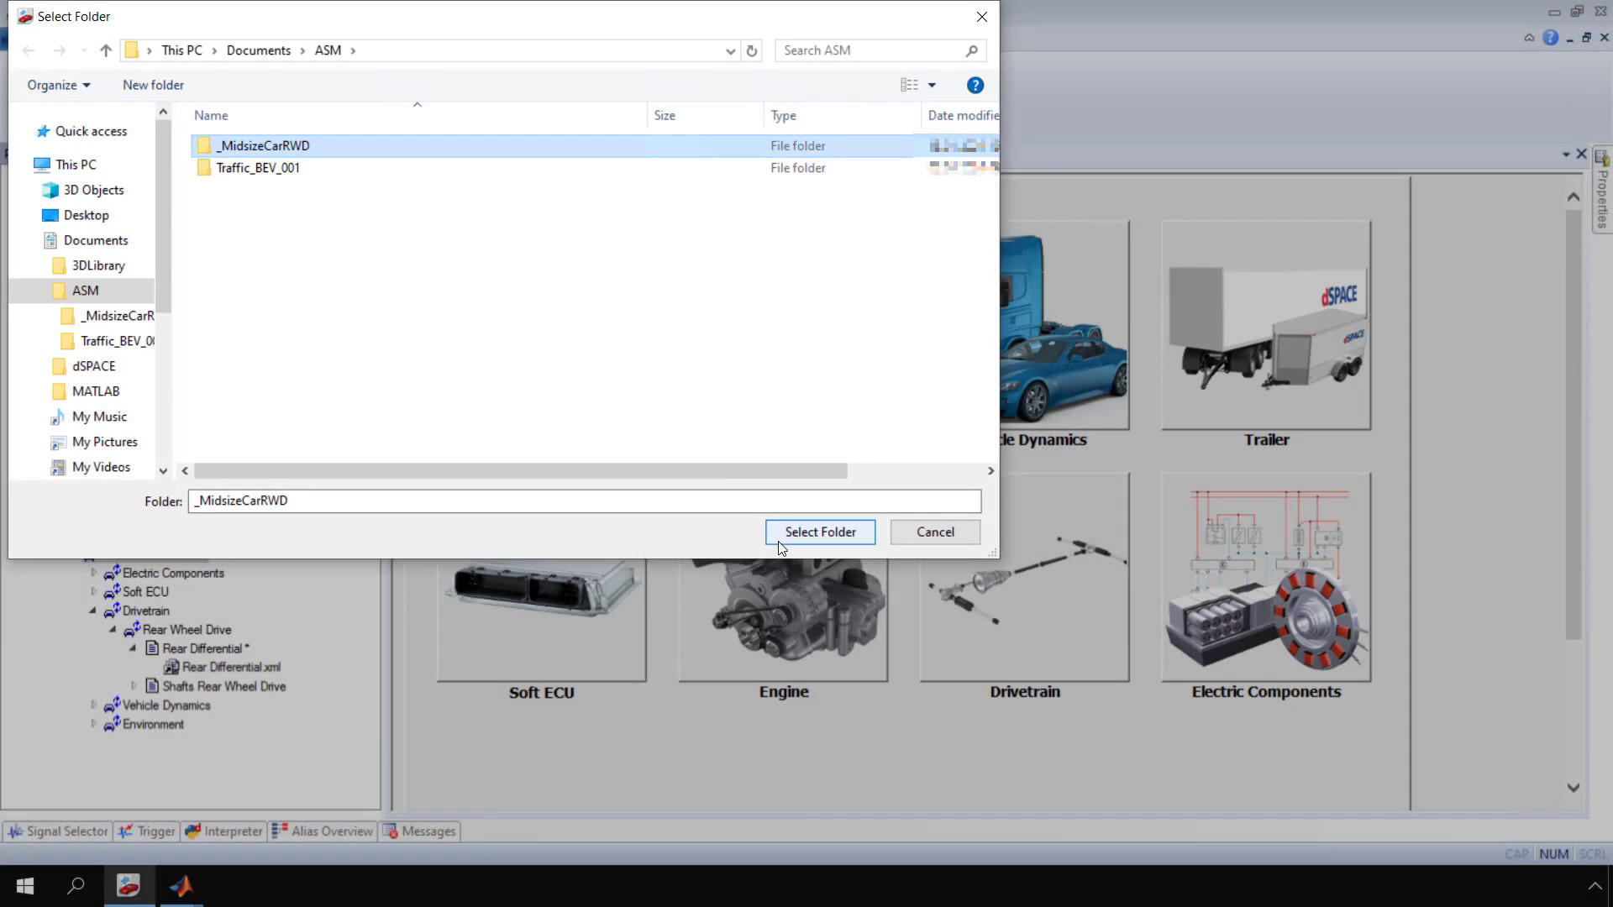
left_click(778, 541)
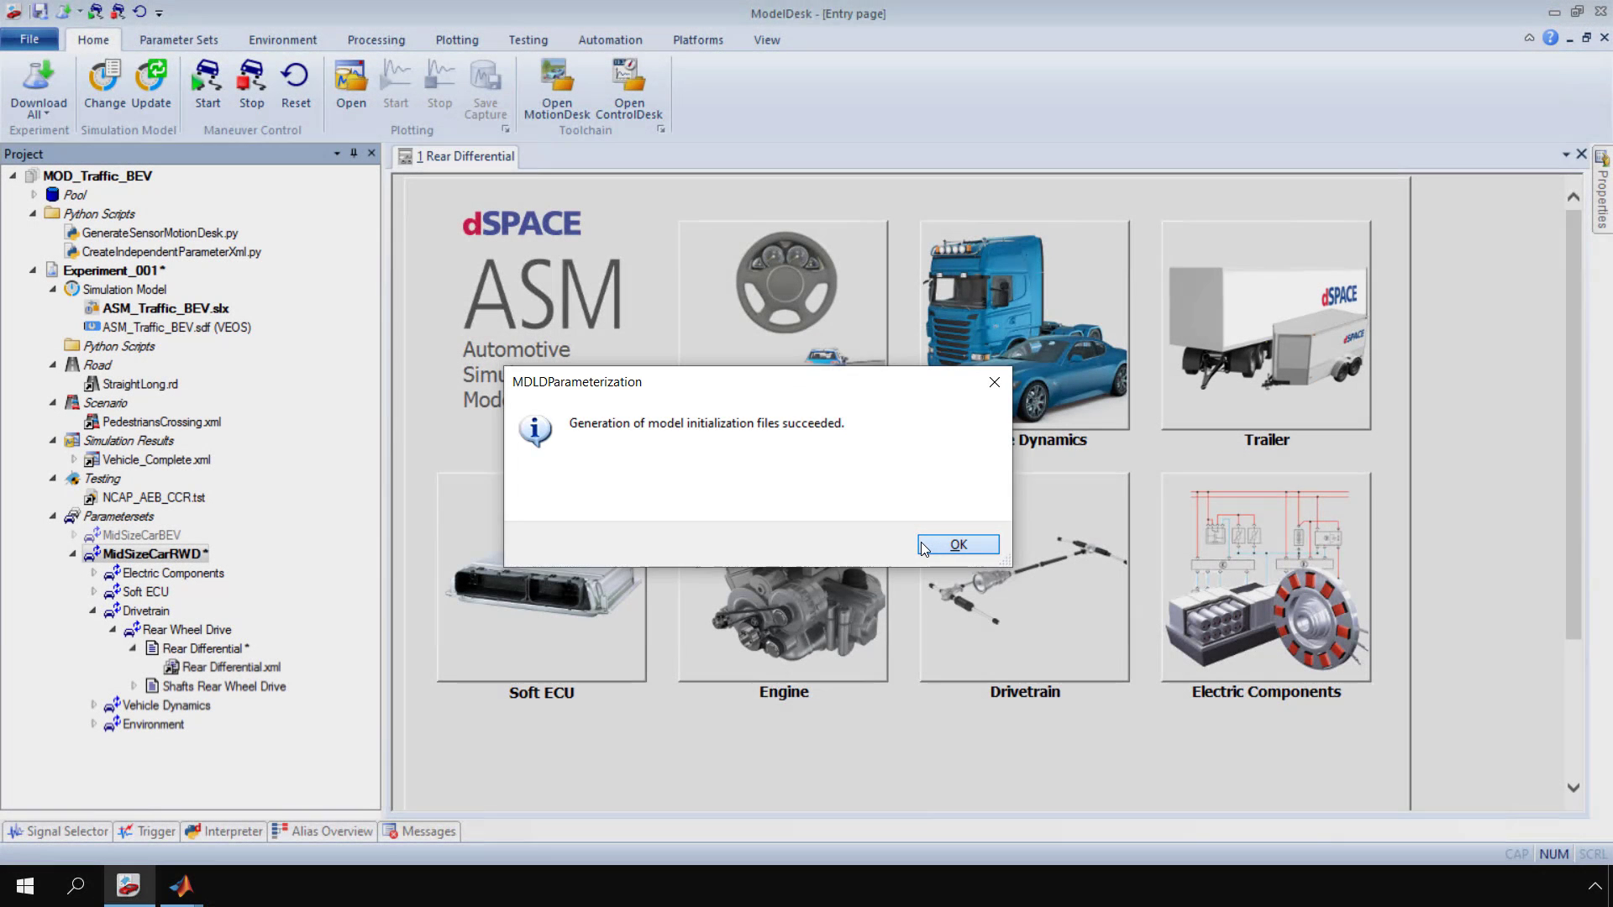
left_click(921, 542)
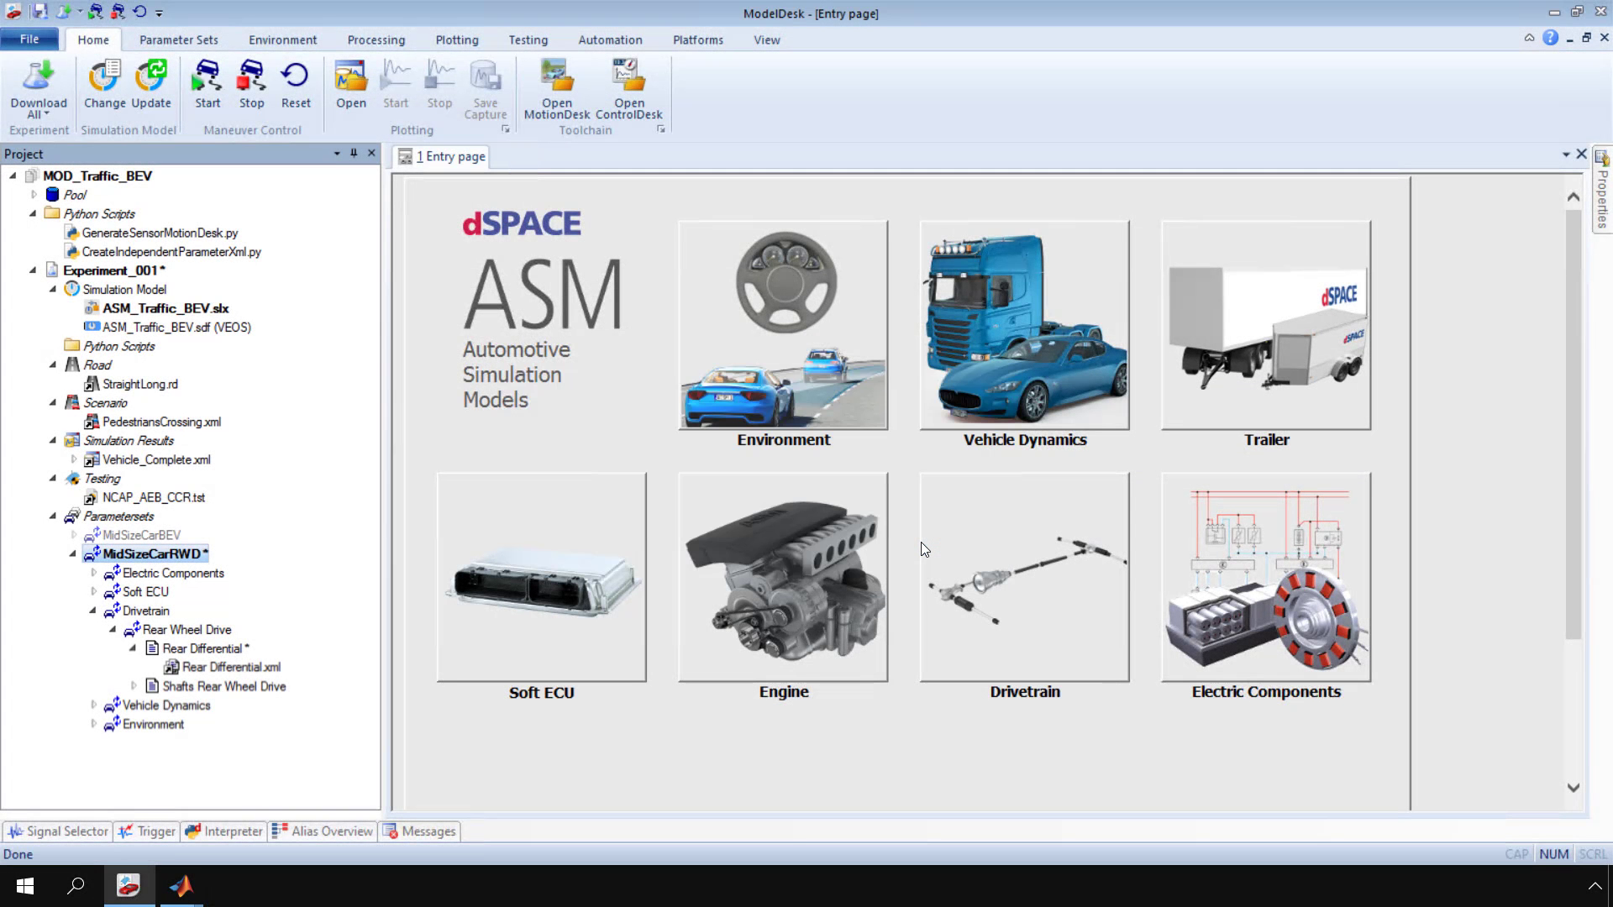